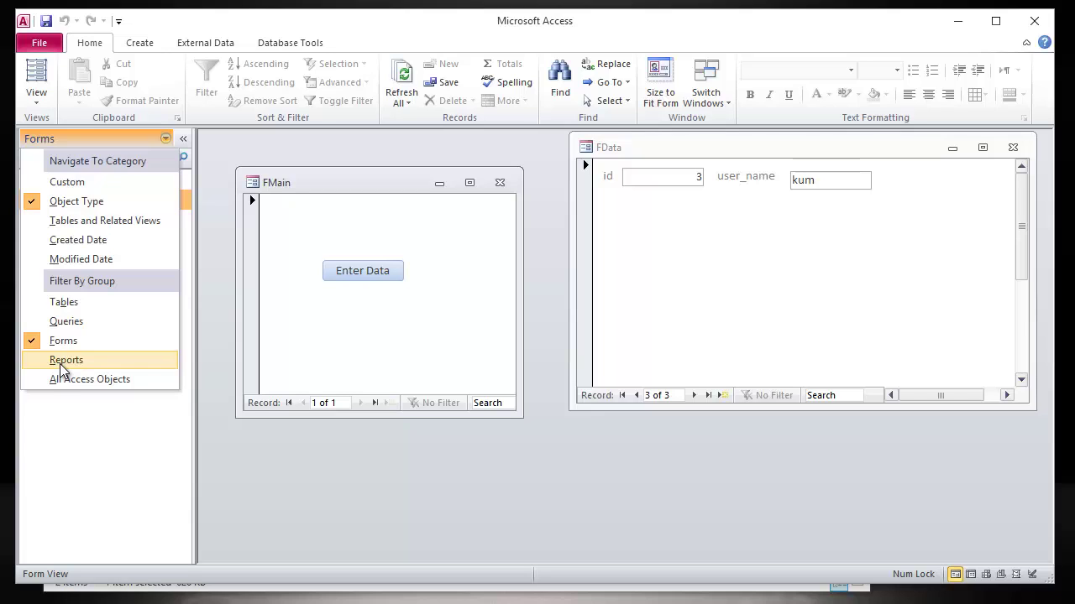
- Show the database's reports group and close the FMain and FData forms
{"action": "left_click", "coordinate": [61, 364]}
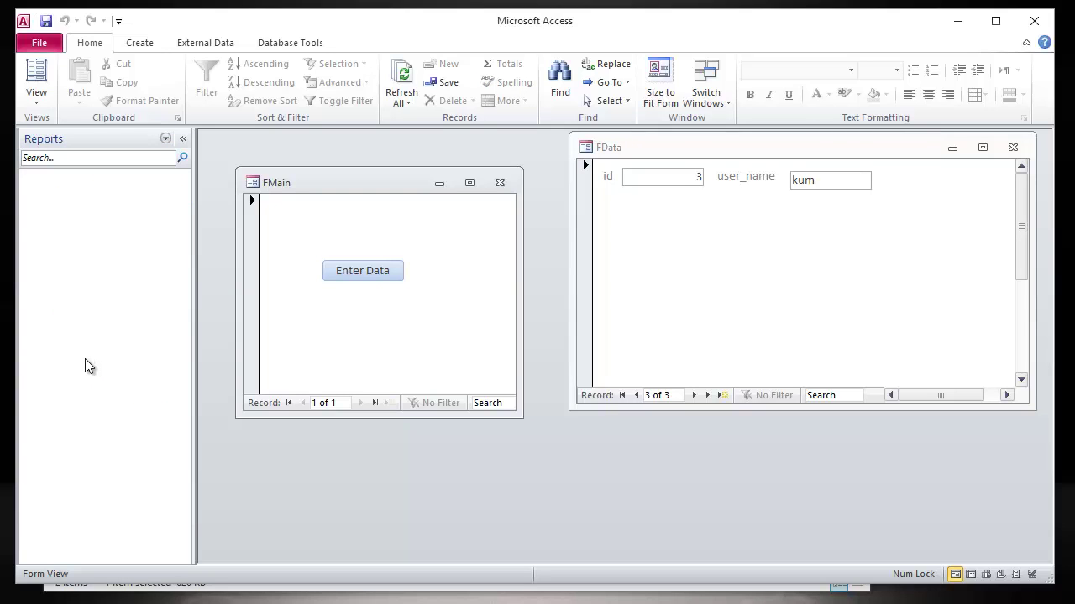
{"action": "left_click", "coordinate": [140, 44]}
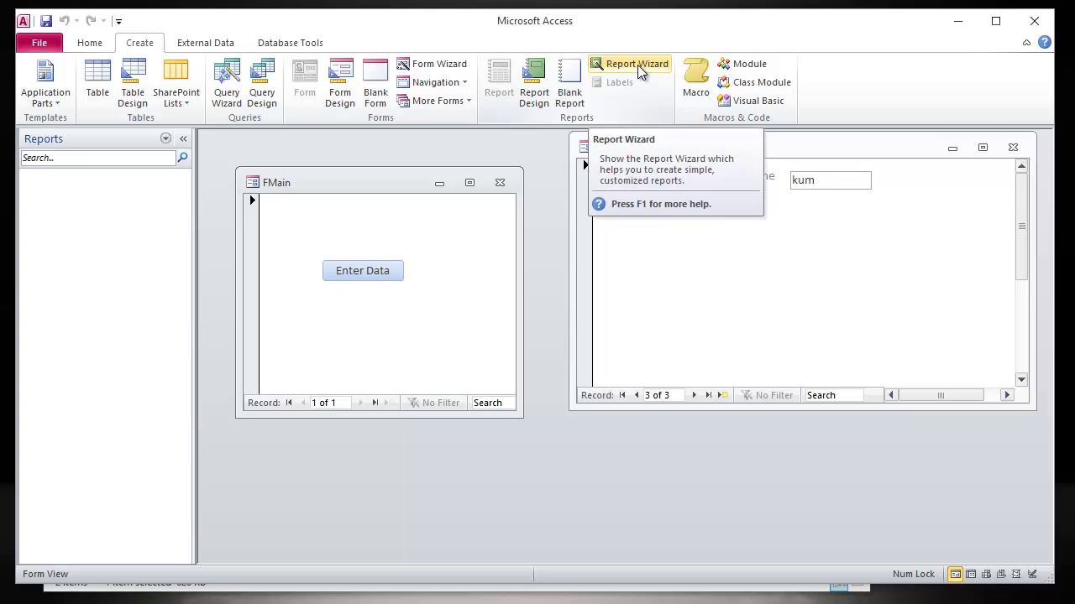
{"action": "left_click", "coordinate": [502, 183]}
{"action": "left_click", "coordinate": [1013, 148]}
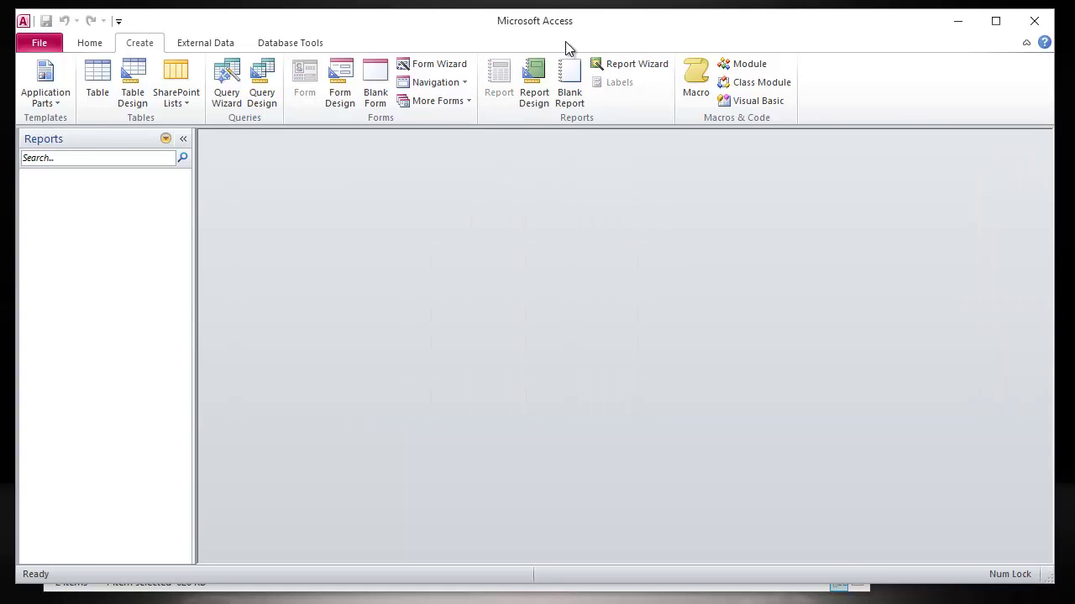
{"action": "left_click", "coordinate": [613, 64]}
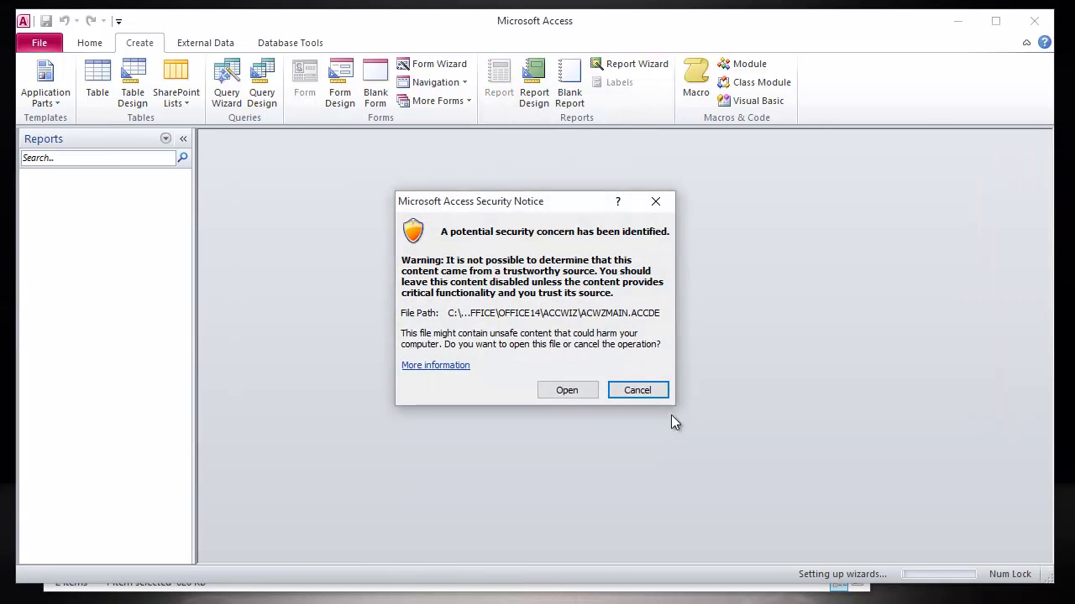
{"action": "left_click", "coordinate": [571, 395]}
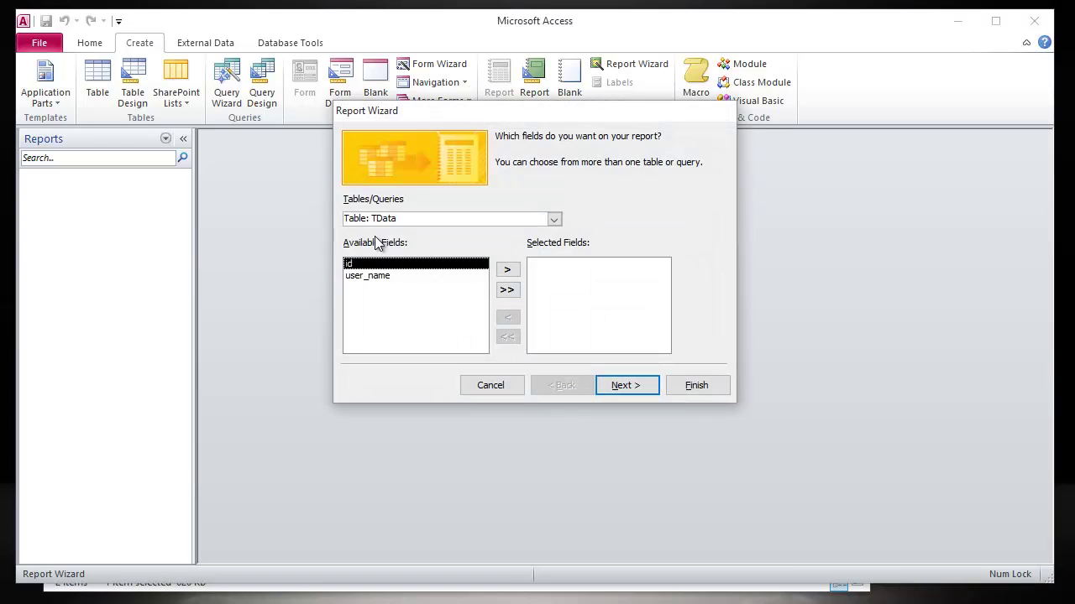
{"action": "left_click", "coordinate": [554, 220]}
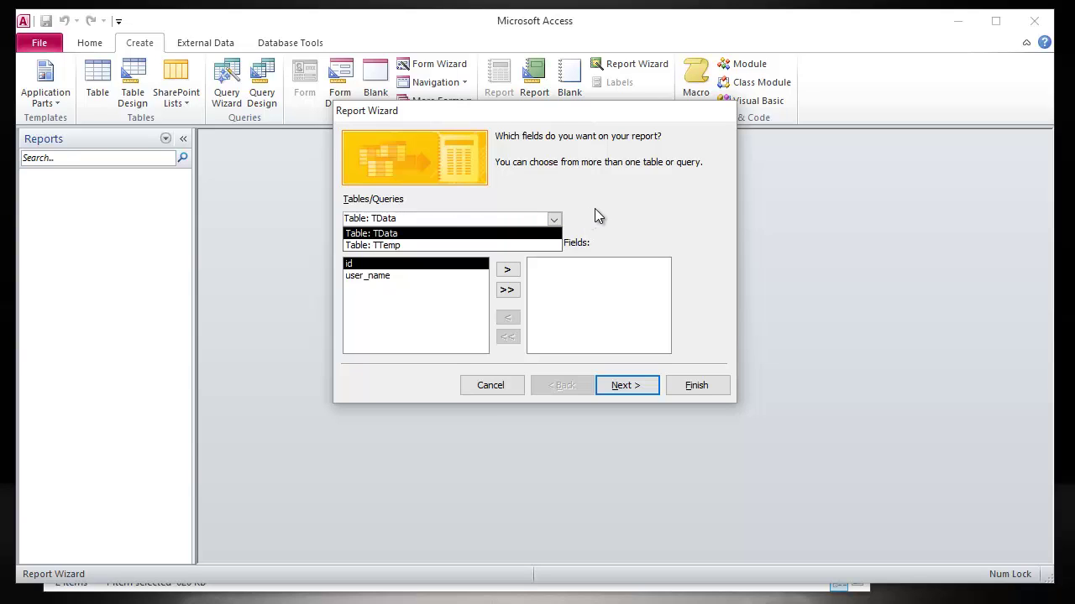
{"action": "left_click", "coordinate": [594, 217]}
{"action": "left_click", "coordinate": [489, 387]}
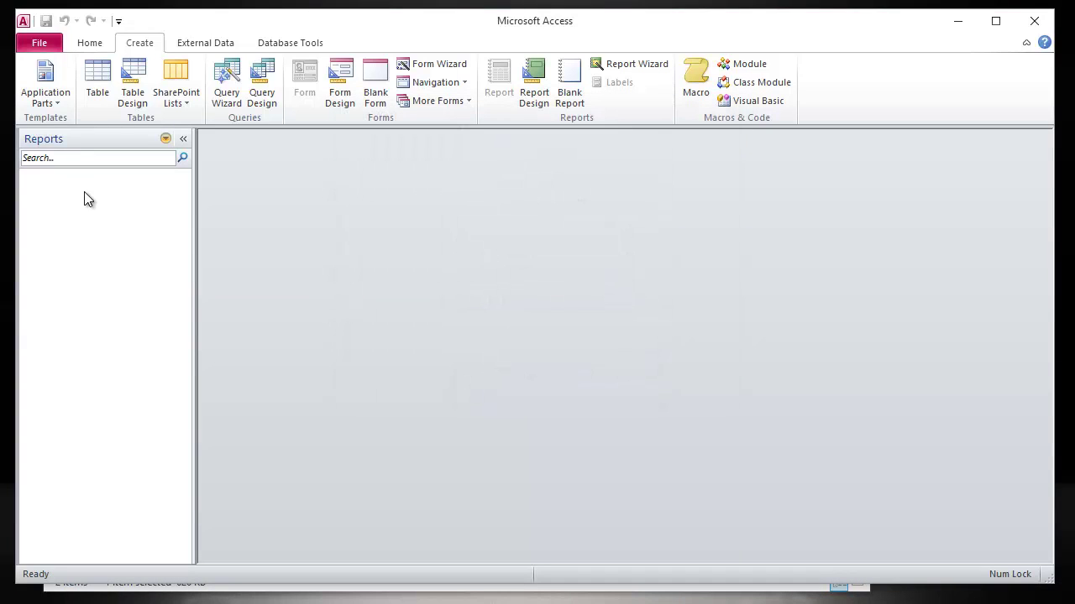
- Change the QTempData delete query to a select query in its design and save it
{"action": "left_click", "coordinate": [70, 142]}
{"action": "left_click", "coordinate": [73, 323]}
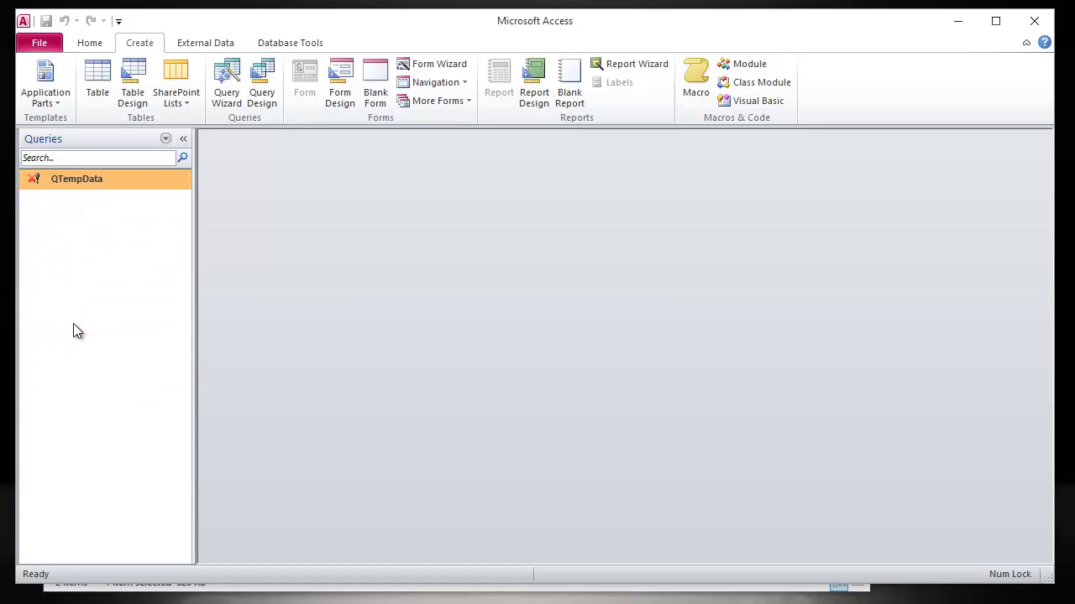
{"action": "right_click", "coordinate": [70, 182]}
{"action": "left_click", "coordinate": [130, 216]}
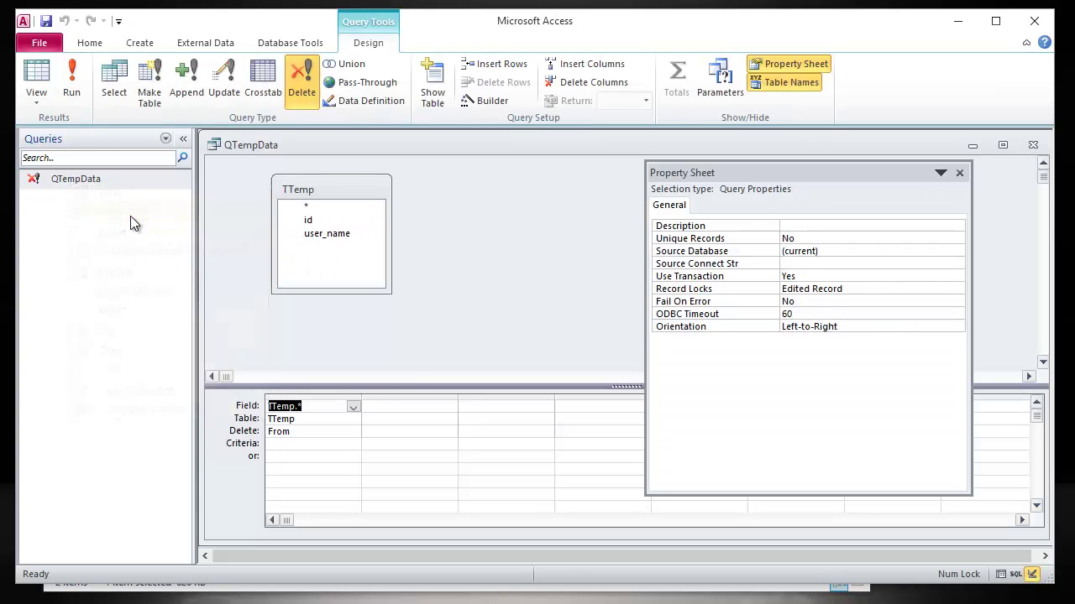
{"action": "left_click", "coordinate": [115, 80]}
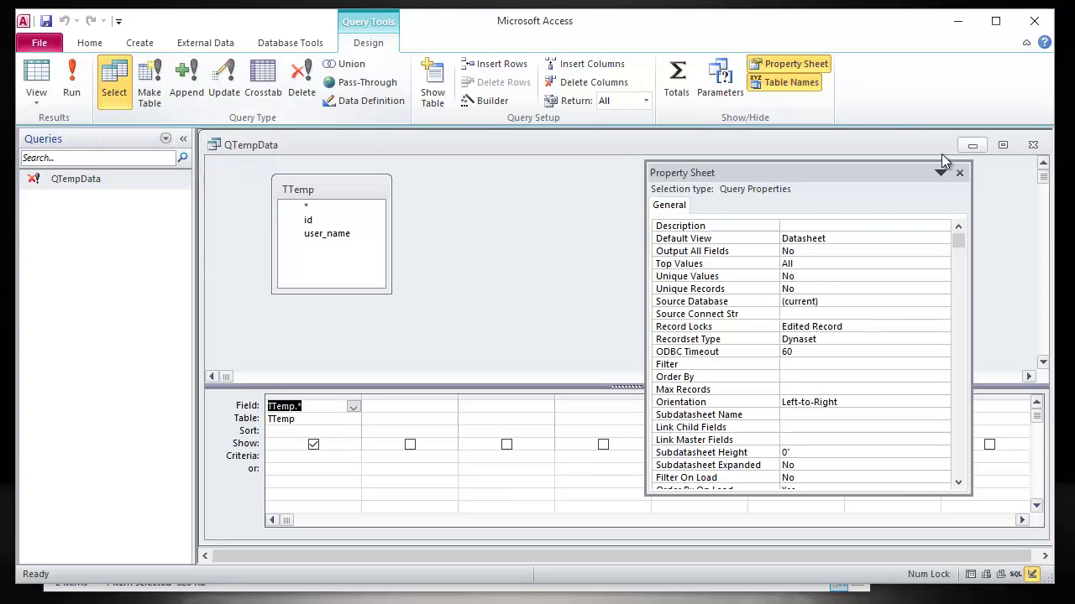
{"action": "left_click", "coordinate": [960, 173]}
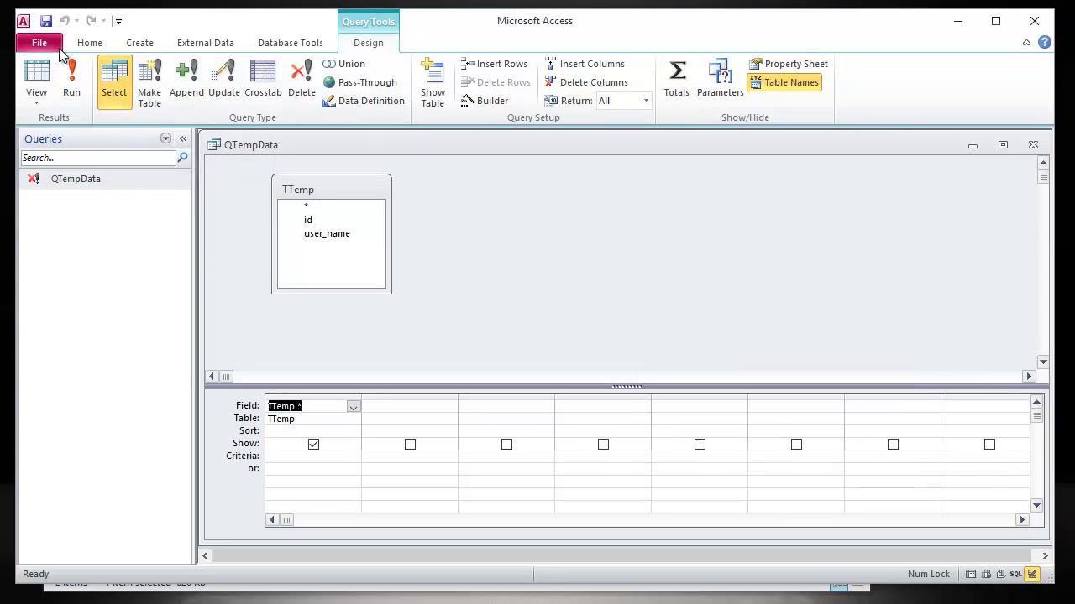
{"action": "left_click", "coordinate": [47, 23]}
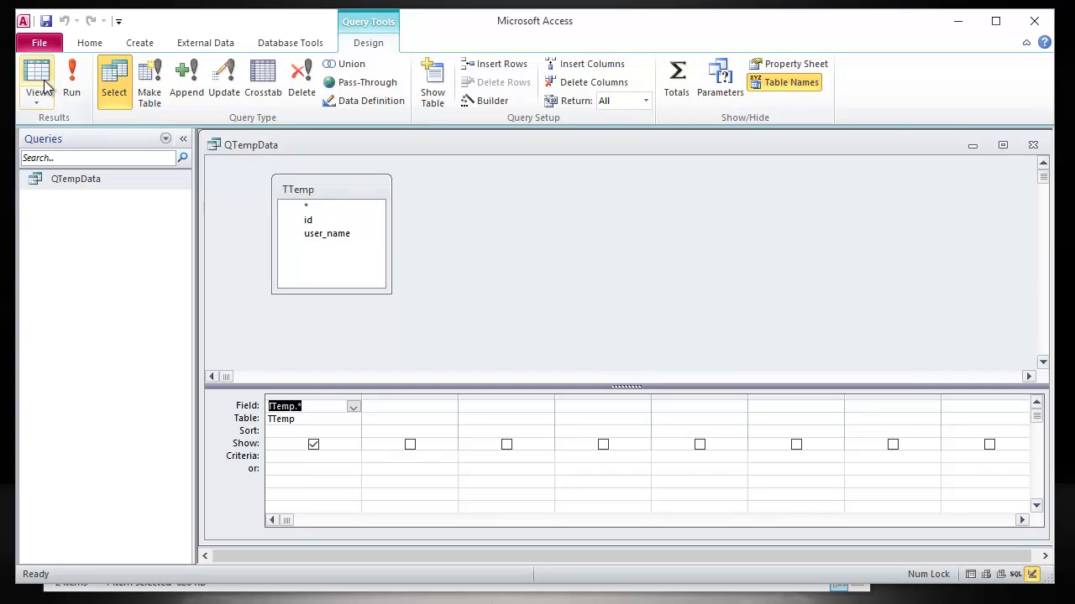
- Check the QTempData query's datasheet and remove the TTemp table from its design
{"action": "left_click", "coordinate": [39, 82]}
{"action": "left_click", "coordinate": [37, 82]}
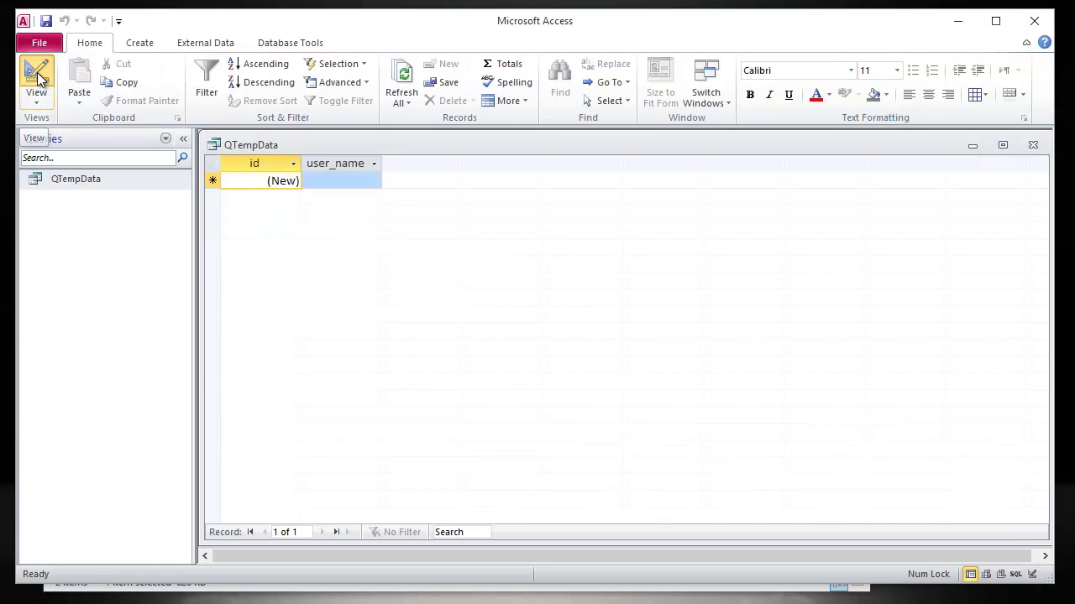
{"action": "right_click", "coordinate": [317, 193]}
{"action": "left_click", "coordinate": [372, 199]}
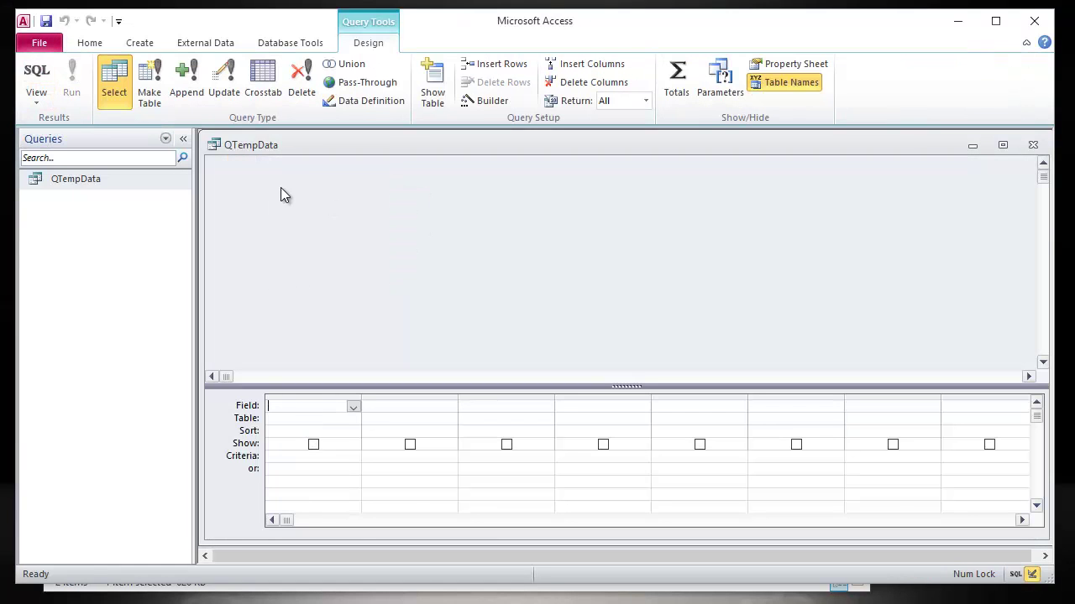
- Add the TData table with all its fields (TData.*) to the query, and run it before closing
{"action": "left_click", "coordinate": [433, 84]}
{"action": "left_click_drag", "start_coordinate": [502, 398], "coordinate": [567, 163]}
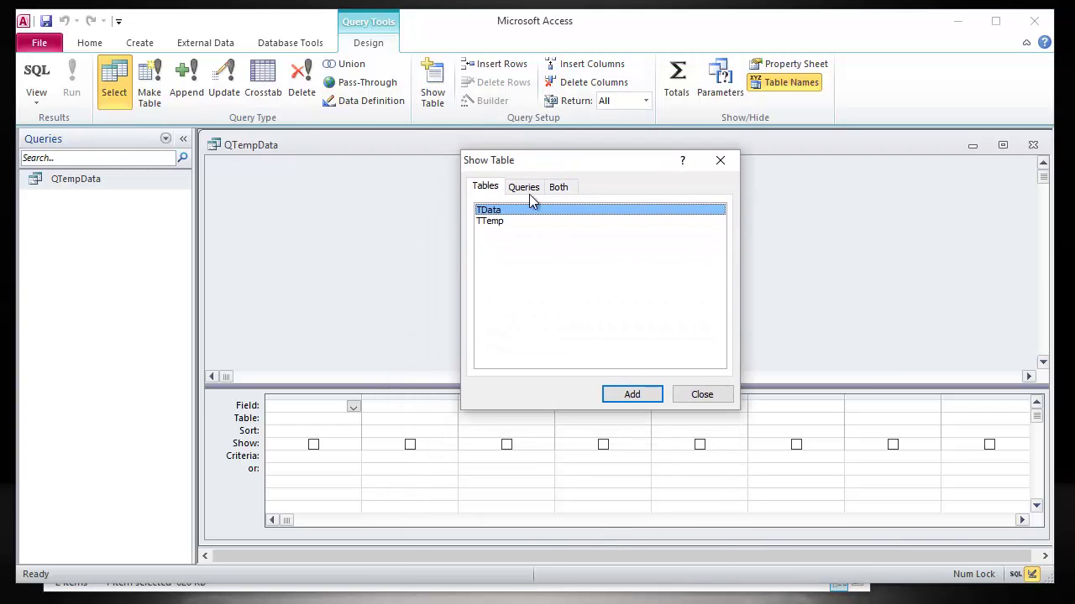
{"action": "double_click", "coordinate": [486, 211]}
{"action": "left_click", "coordinate": [702, 394]}
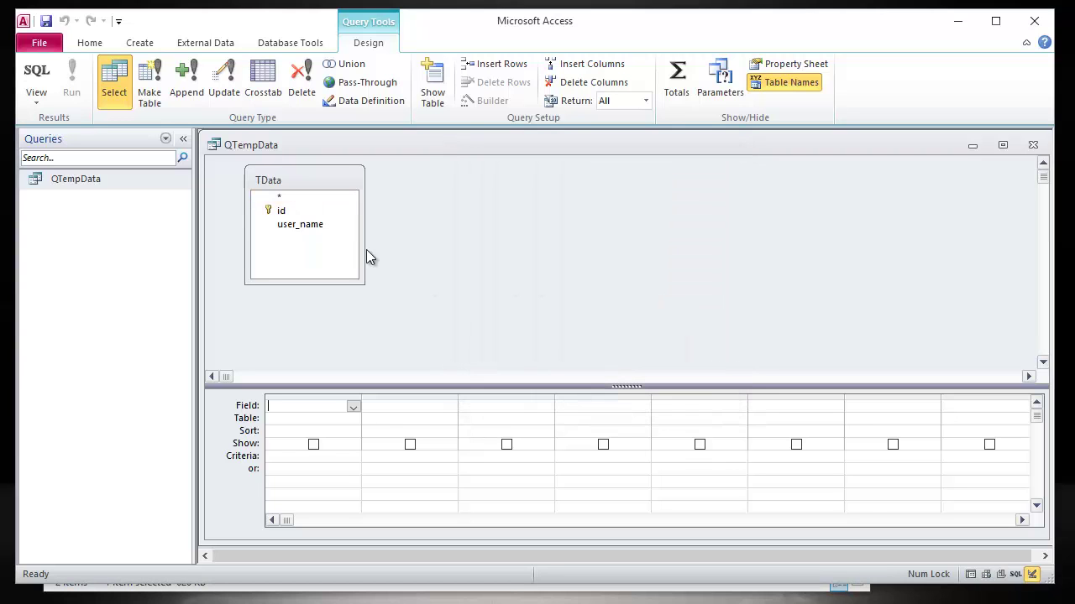
{"action": "double_click", "coordinate": [288, 198]}
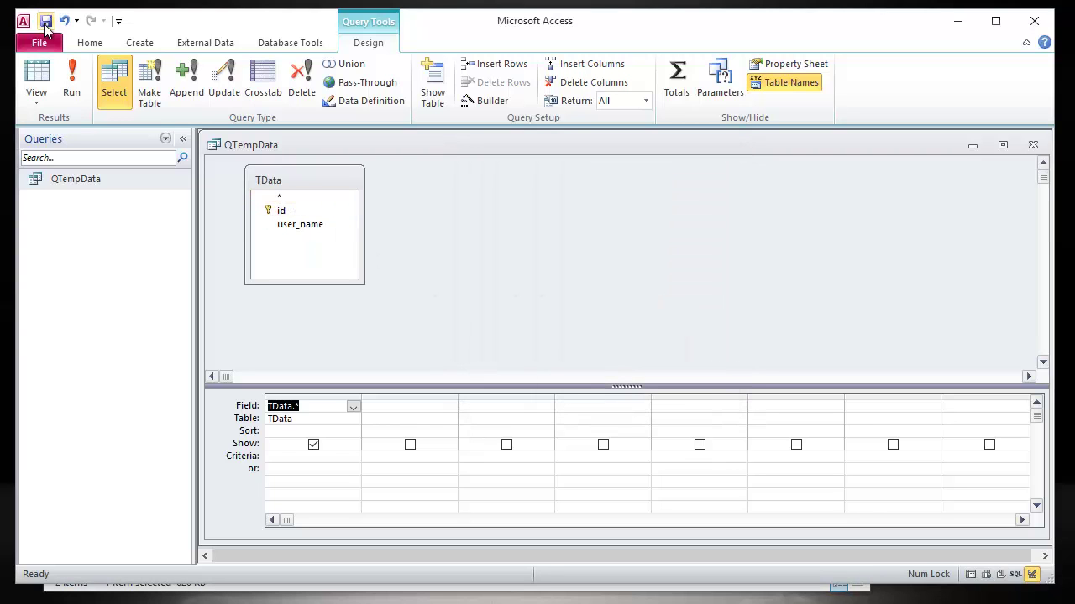
{"action": "left_click", "coordinate": [73, 84]}
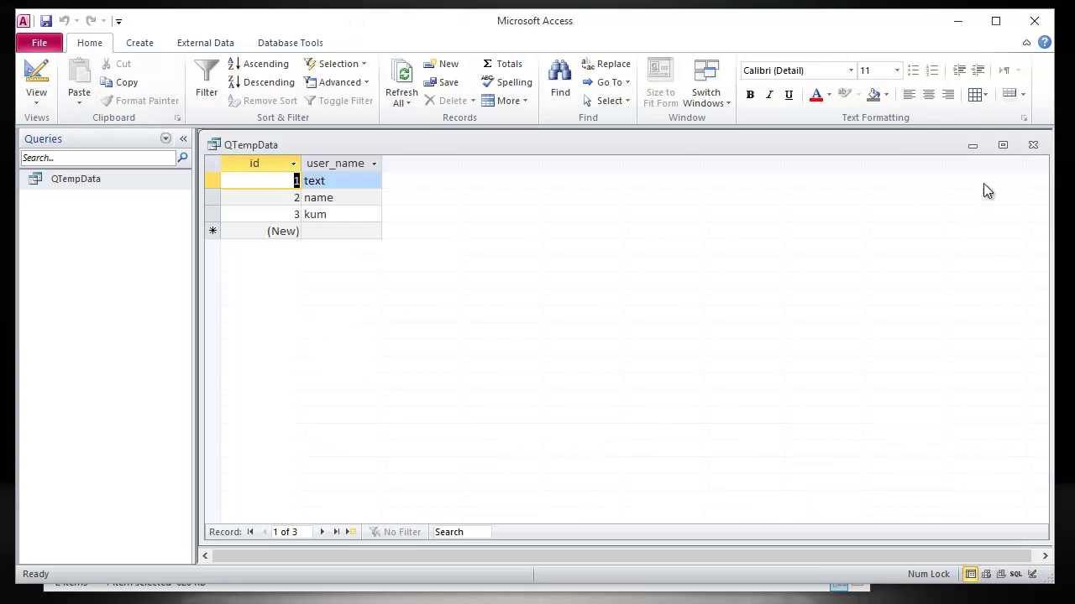
{"action": "left_click", "coordinate": [1033, 147]}
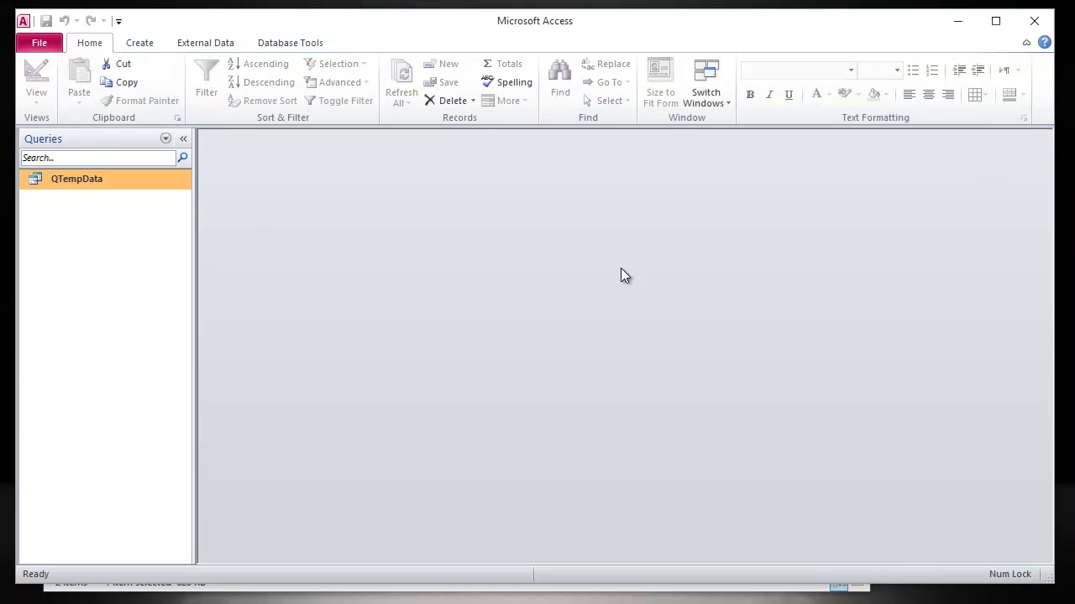
- Start a new report with the Report Wizard based on the QTempData query, including the id and user_name fields
{"action": "left_click", "coordinate": [110, 136]}
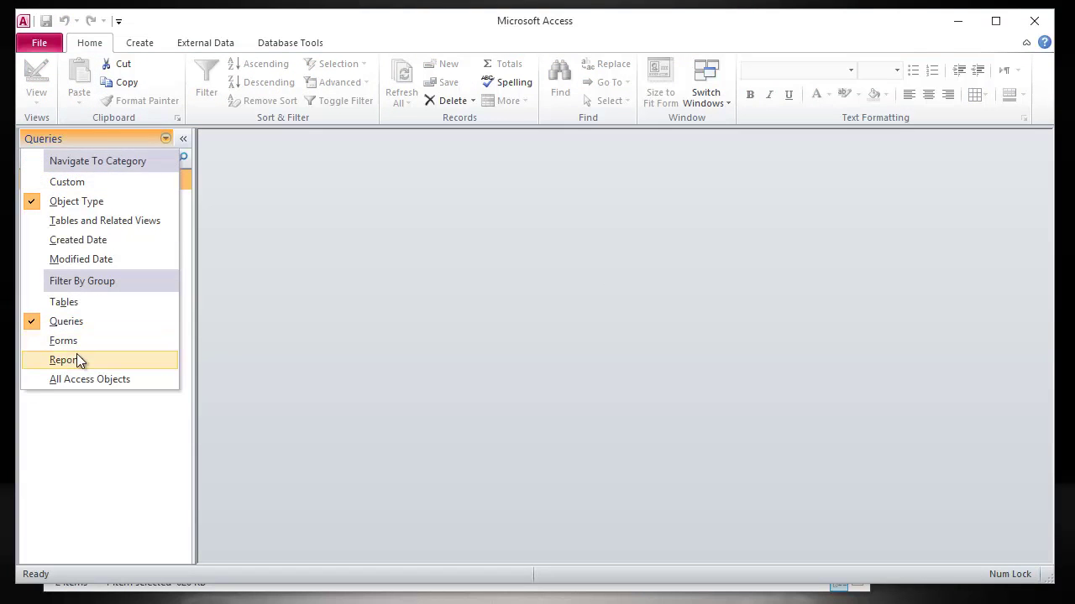
{"action": "left_click", "coordinate": [79, 359]}
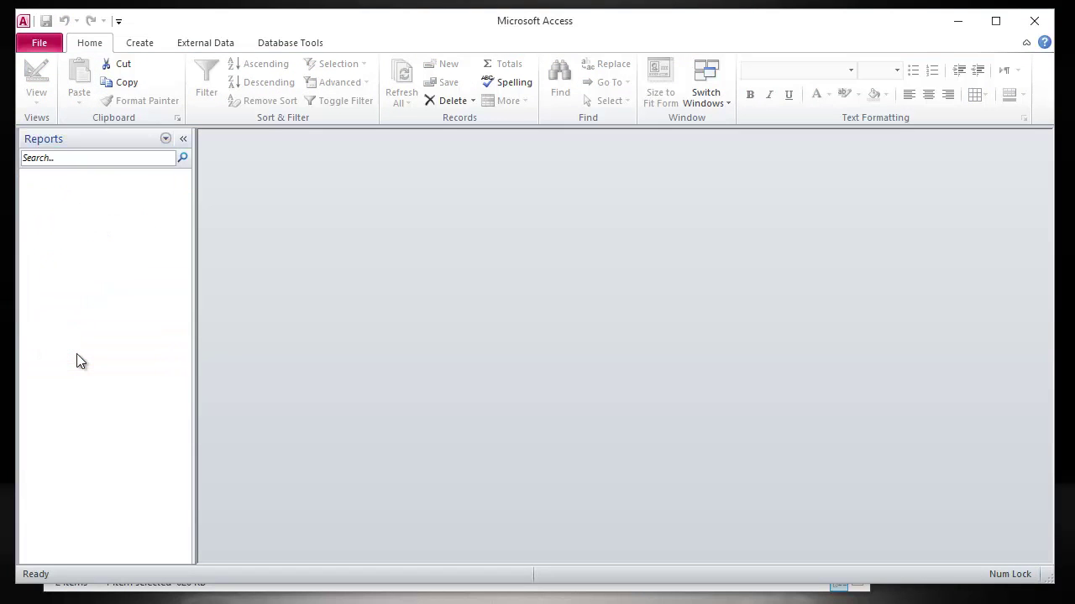
{"action": "left_click", "coordinate": [145, 44]}
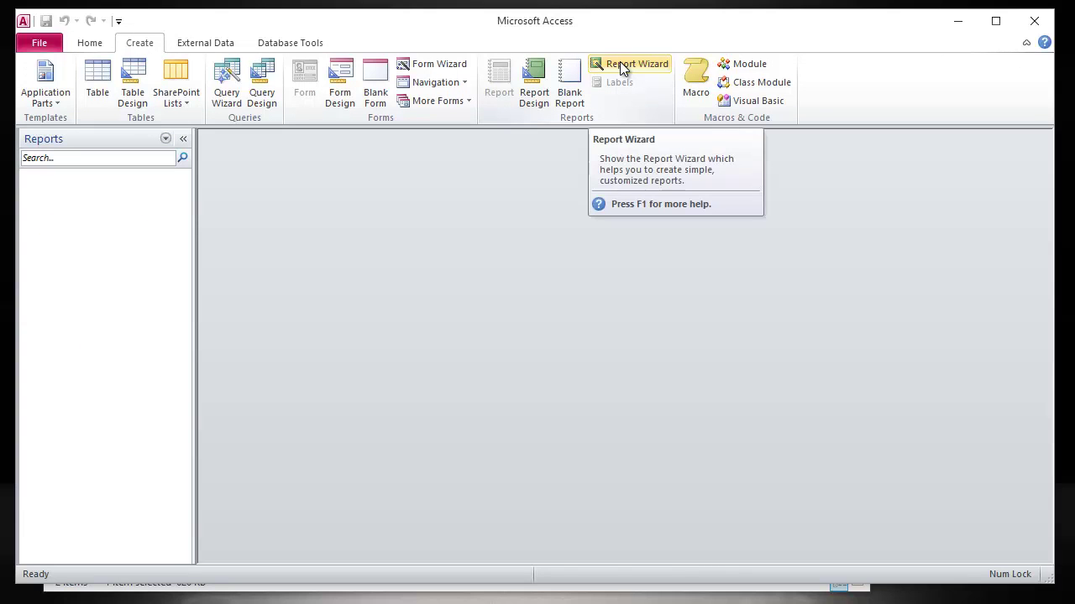
{"action": "left_click", "coordinate": [645, 67]}
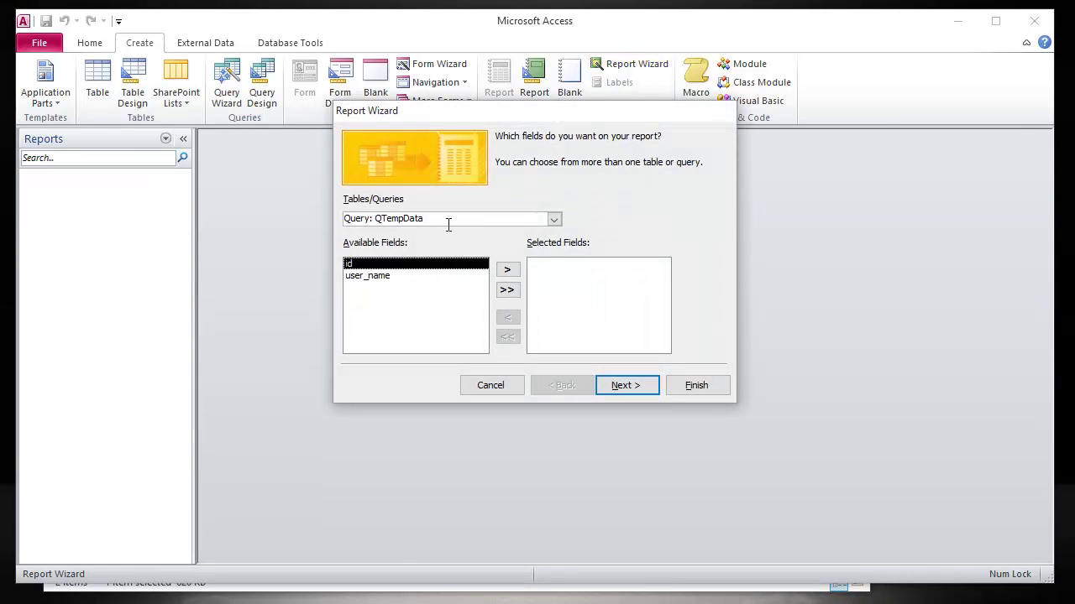
{"action": "left_click", "coordinate": [553, 218]}
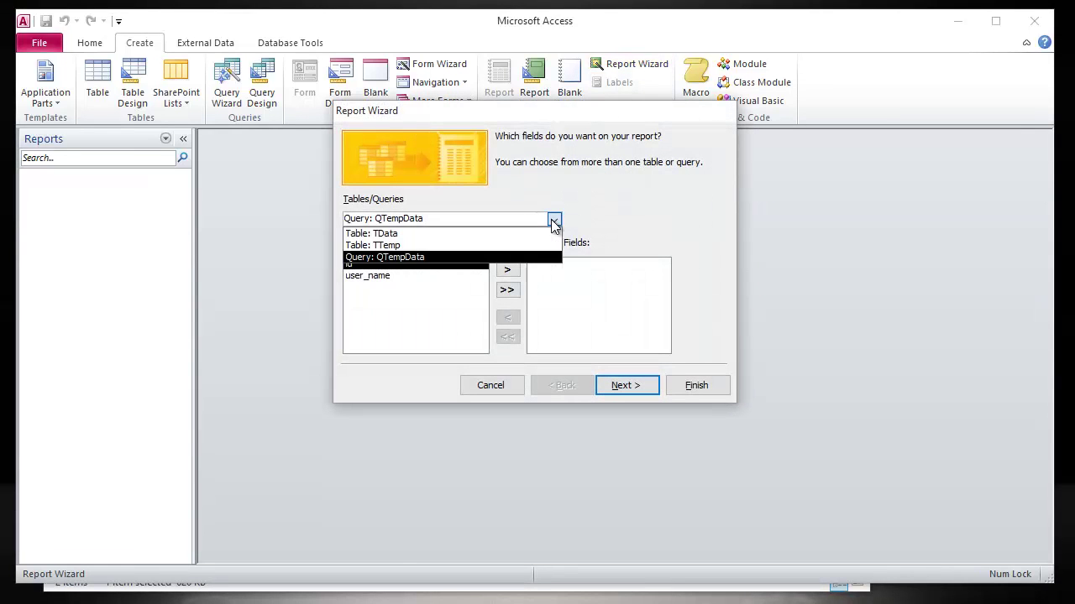
{"action": "left_click", "coordinate": [452, 258]}
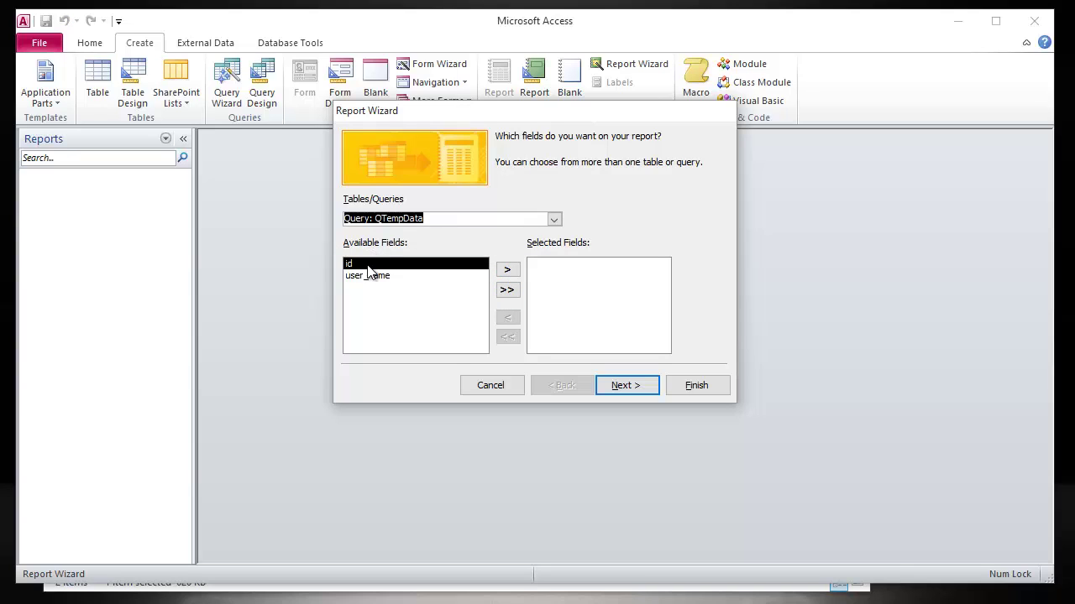
{"action": "left_click", "coordinate": [507, 291]}
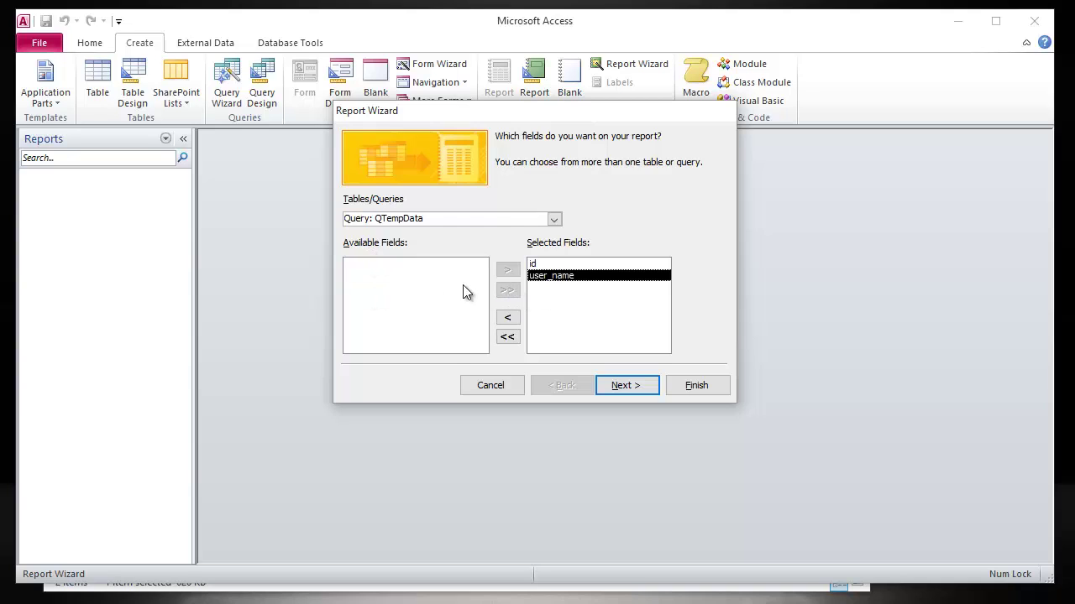
- Leave the report without grouping or sorting and use the Tabular layout in Portrait orientation
{"action": "left_click", "coordinate": [628, 386]}
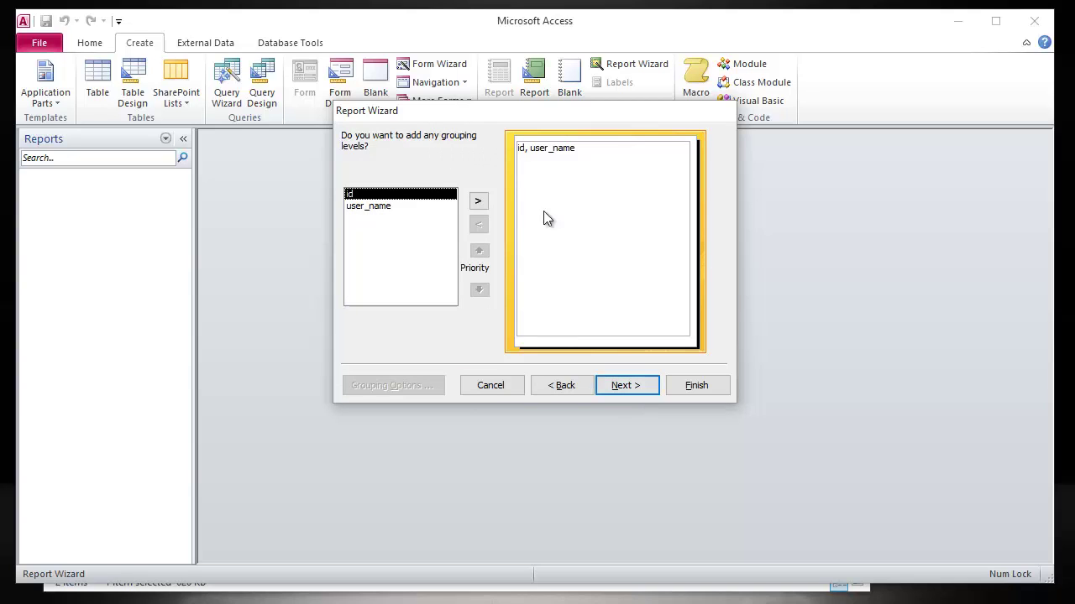
{"action": "left_click", "coordinate": [625, 386]}
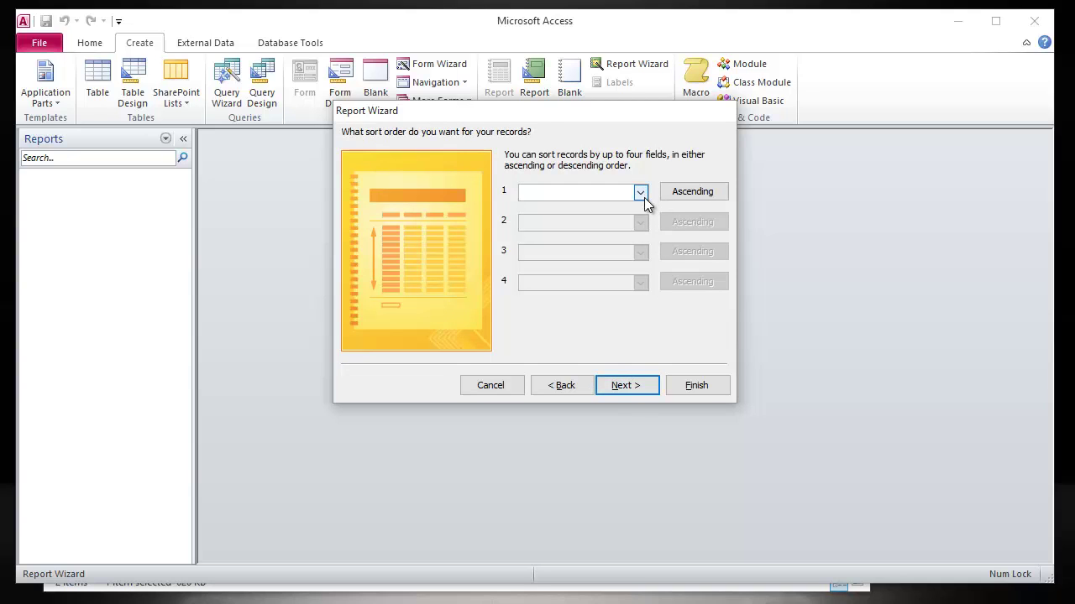
{"action": "left_click", "coordinate": [625, 386]}
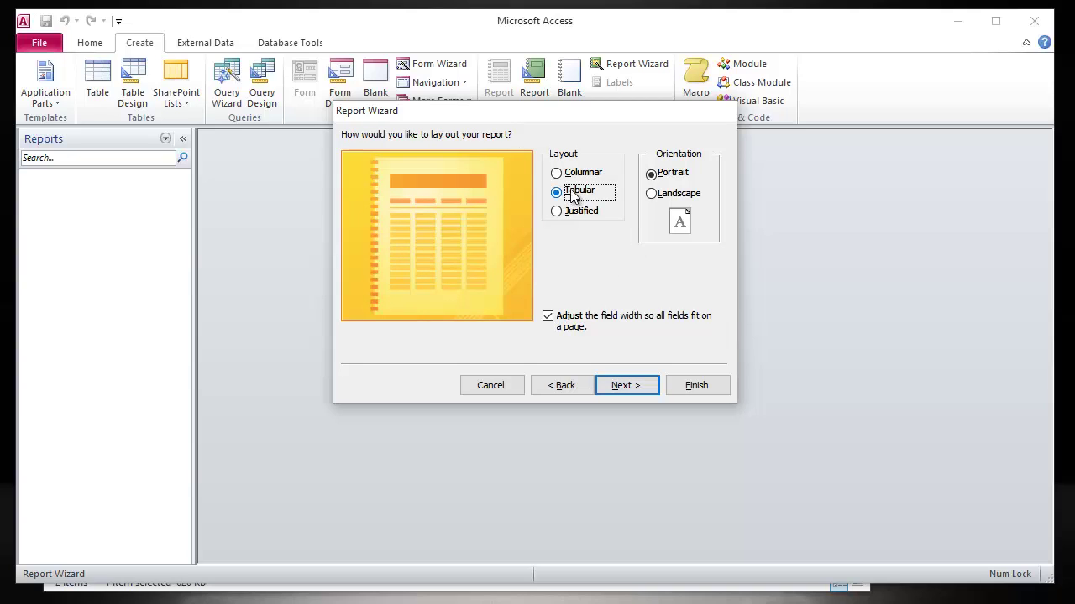
{"action": "left_click", "coordinate": [629, 387]}
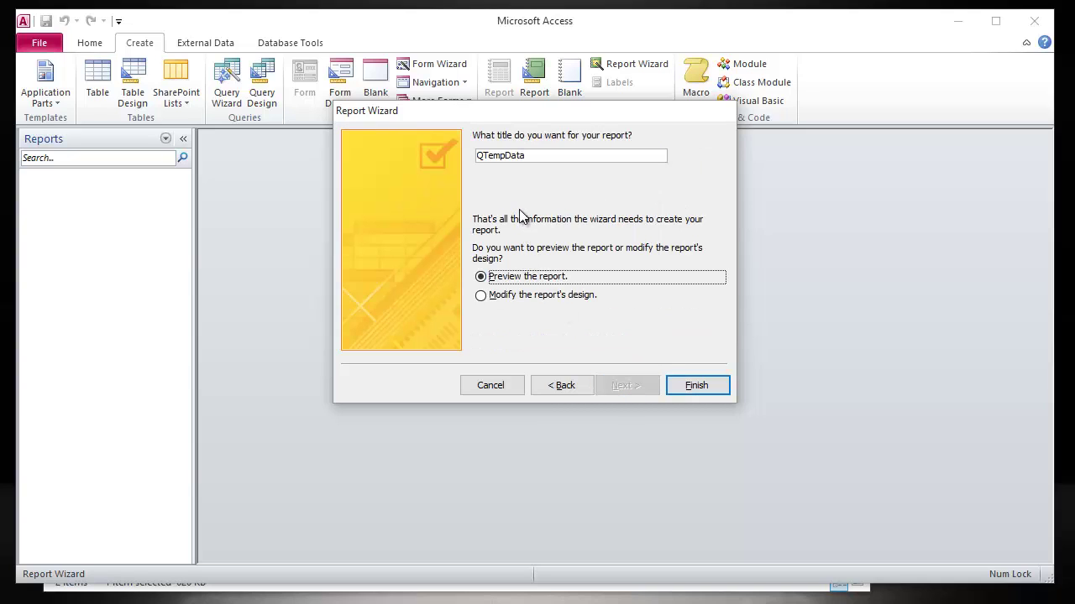
- Title the report RTempData and finish the wizard with the report preview
{"action": "left_click", "coordinate": [480, 155]}
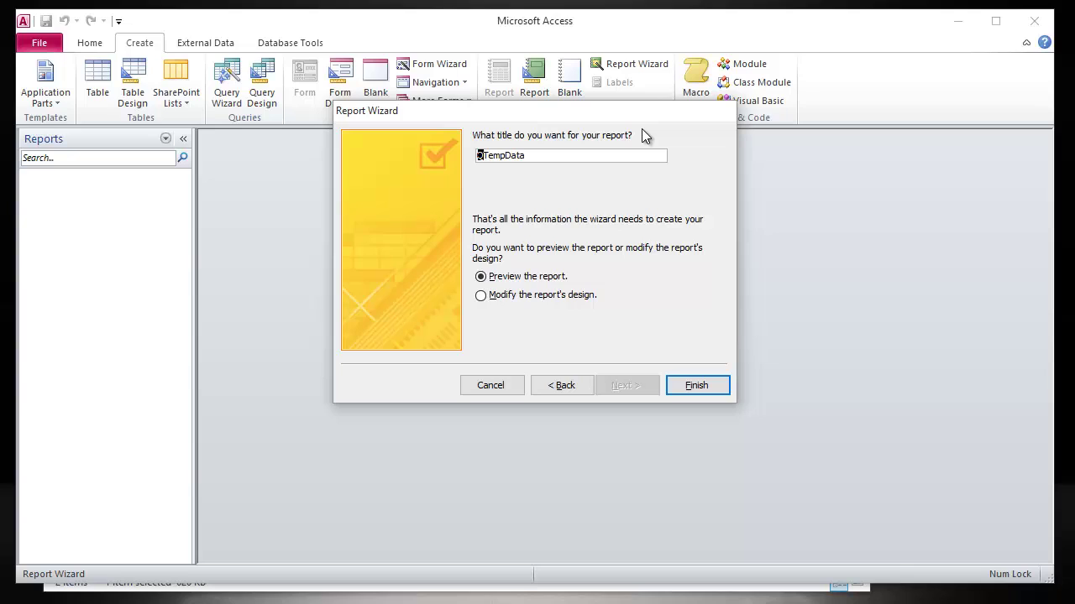
{"action": "type", "text": "R"}
{"action": "left_click", "coordinate": [696, 386]}
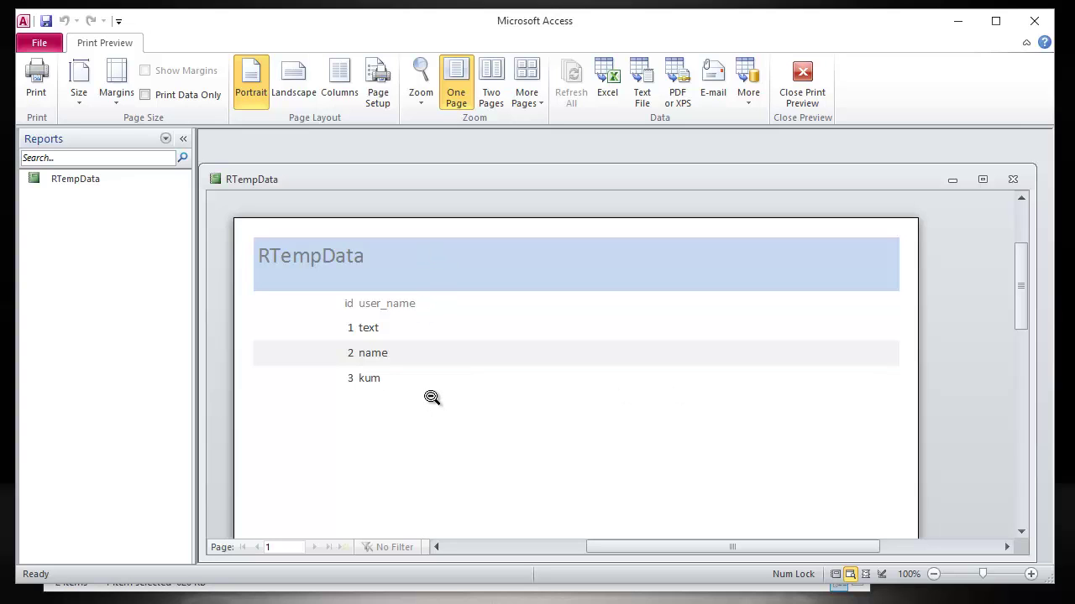
- Shrink and reposition the RTempData preview window, and close the report
{"action": "left_click_drag", "start_coordinate": [1035, 166], "coordinate": [967, 262]}
{"action": "left_click_drag", "start_coordinate": [750, 270], "coordinate": [744, 172]}
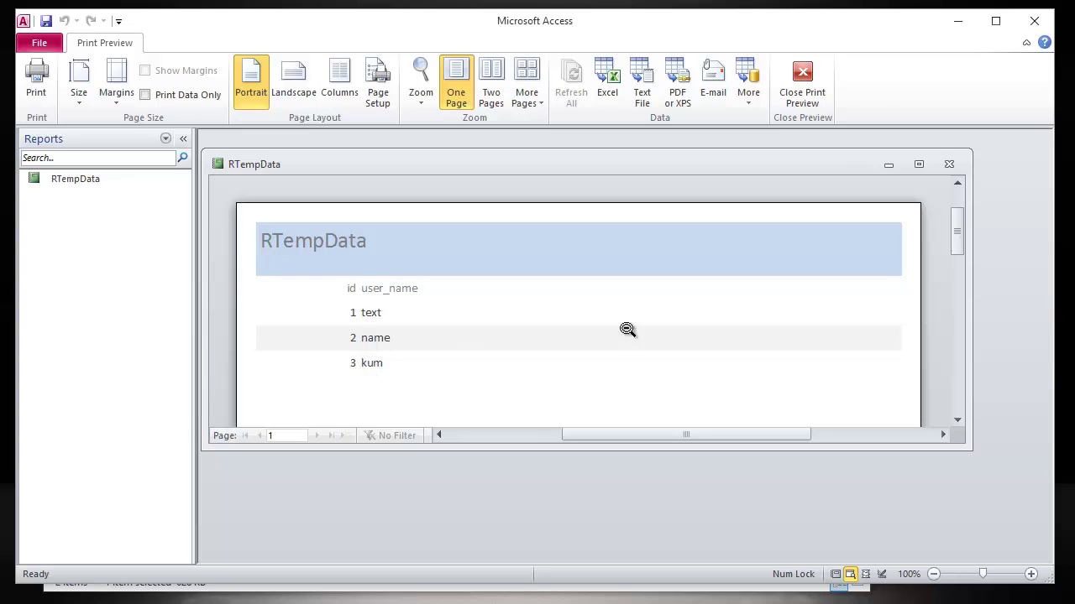
{"action": "left_click", "coordinate": [949, 164]}
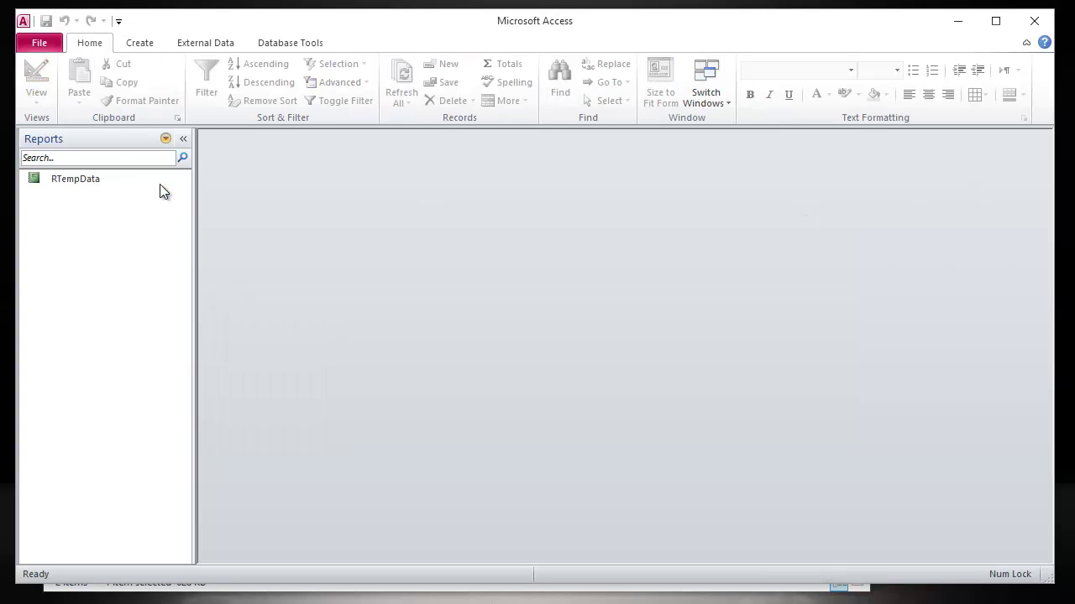
- Show the database's queries and open the QTempData query in Design View
{"action": "left_click", "coordinate": [108, 141]}
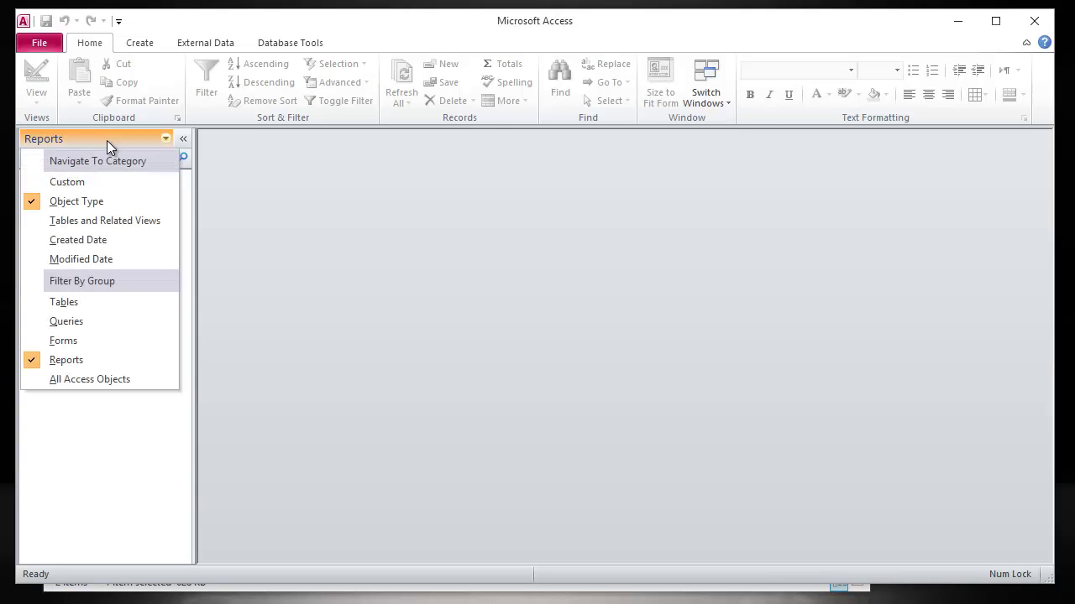
{"action": "left_click", "coordinate": [66, 324]}
{"action": "right_click", "coordinate": [81, 179]}
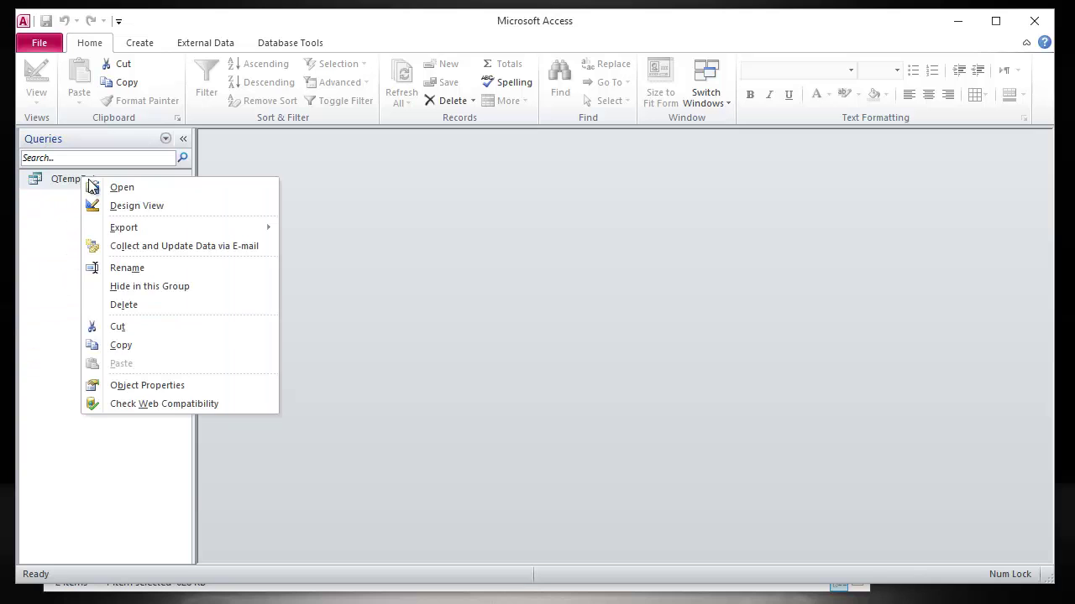
{"action": "left_click", "coordinate": [179, 205]}
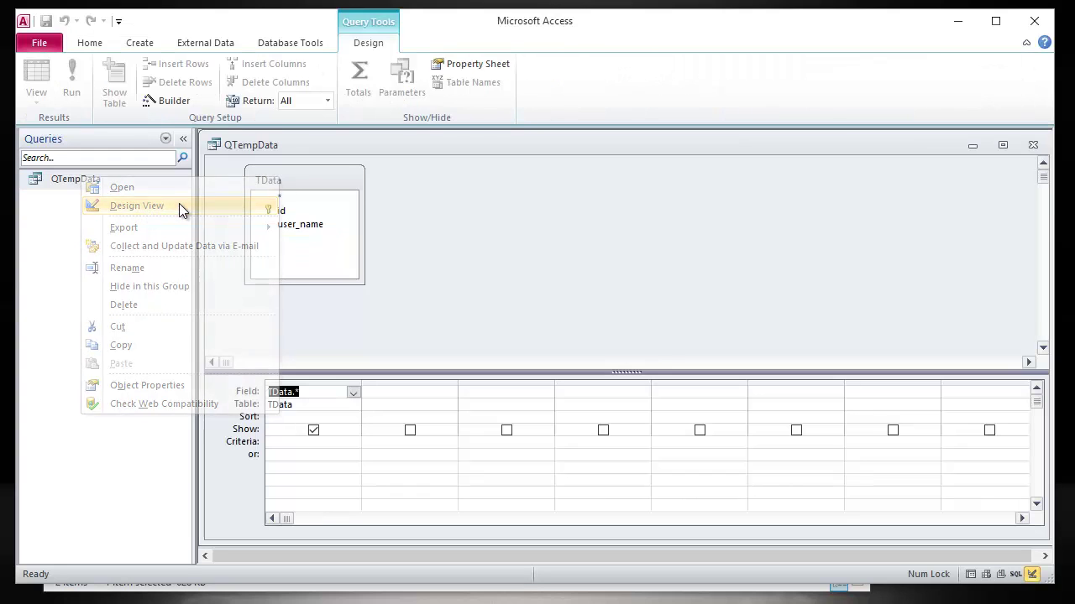
- Replace the all-fields TData column in the query grid with separate id and user_name columns
{"action": "left_click", "coordinate": [303, 383]}
{"action": "key", "text": "Delete"}
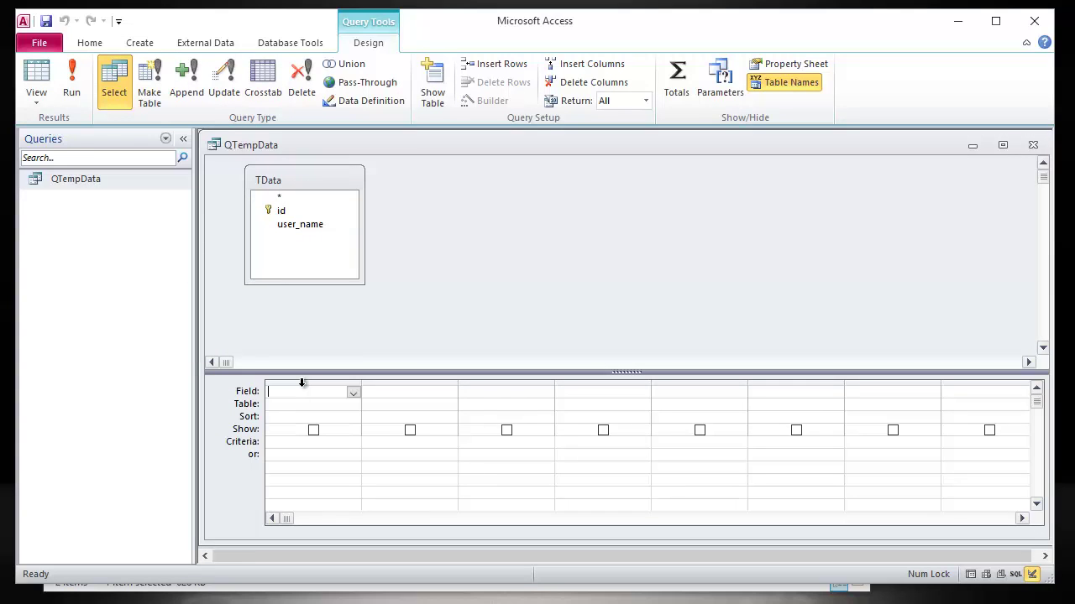
{"action": "left_click", "coordinate": [311, 224]}
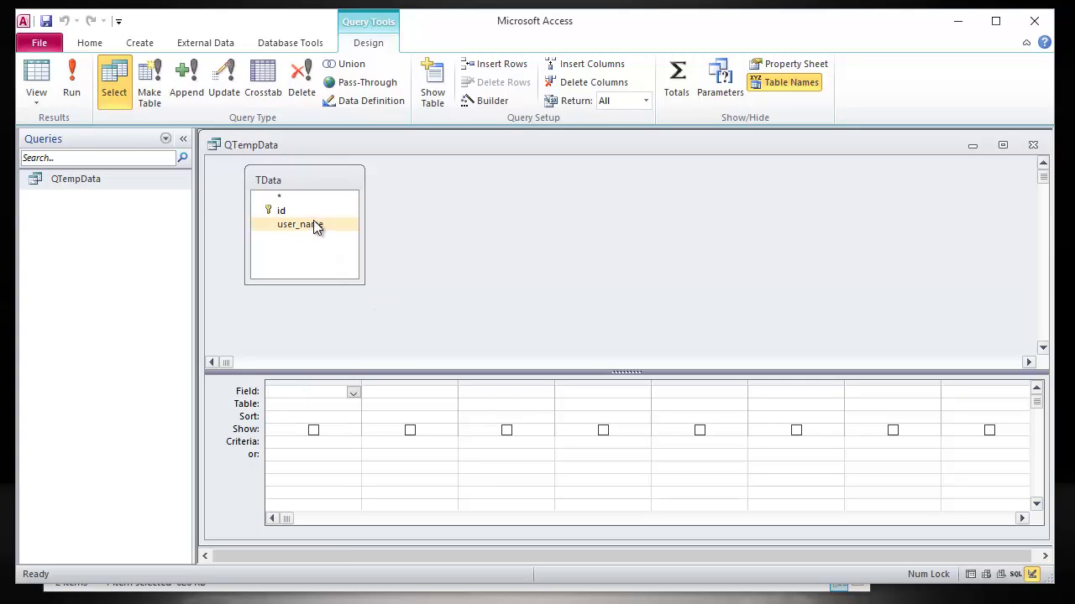
{"action": "double_click", "coordinate": [301, 211]}
{"action": "double_click", "coordinate": [301, 223]}
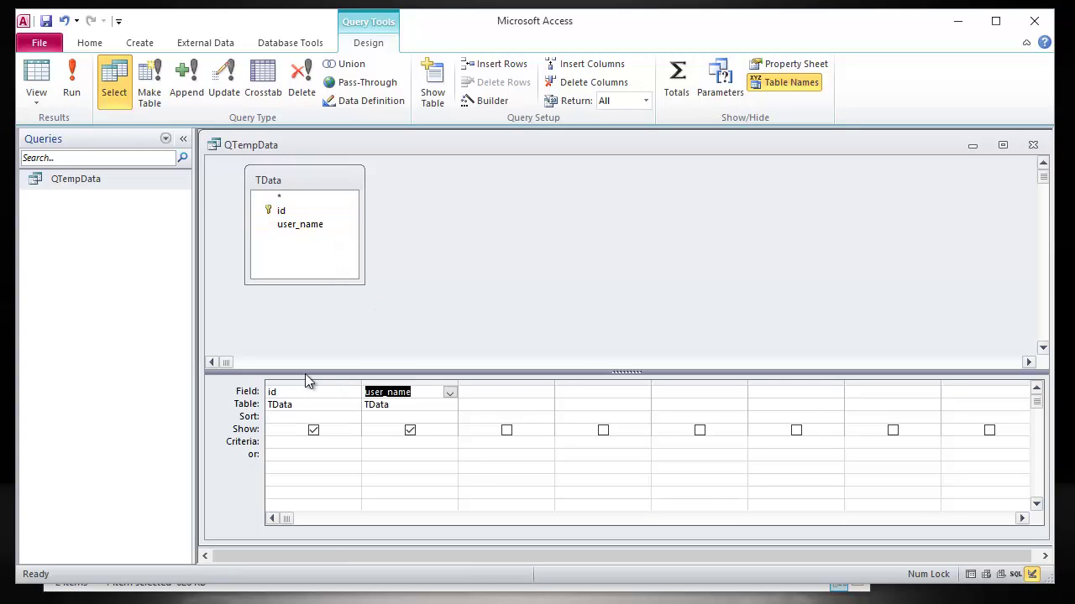
- Set the criterion of the query's id field to 1
{"action": "left_click", "coordinate": [288, 440]}
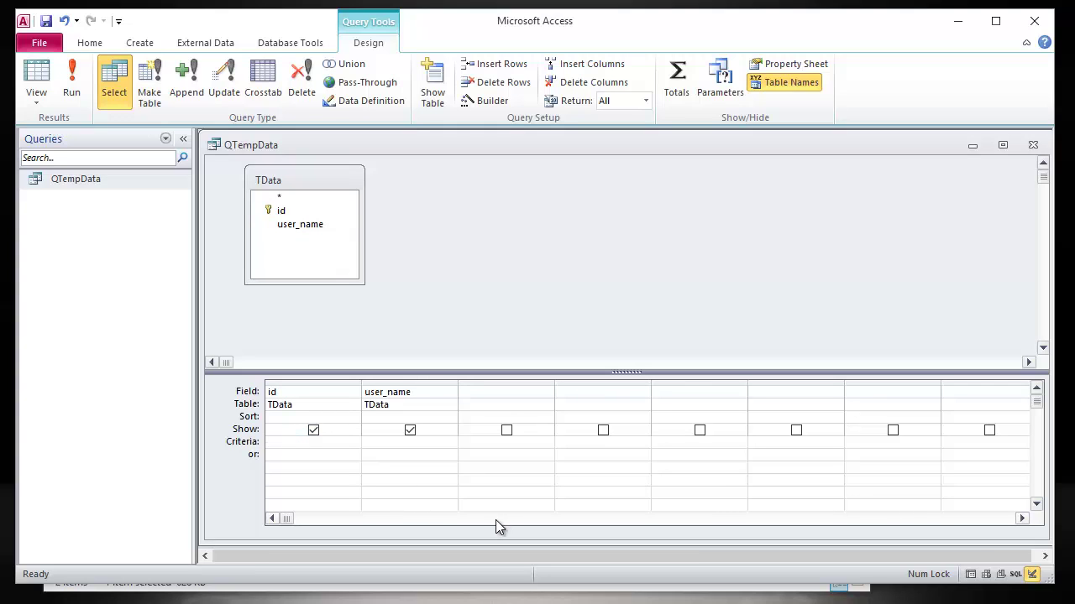
{"action": "type", "text": "1"}
{"action": "key", "text": "Tab"}
- Shrink the QTempData design window and move it so its contents are fully in view
{"action": "left_click_drag", "start_coordinate": [911, 148], "coordinate": [850, 151]}
{"action": "left_click_drag", "start_coordinate": [987, 135], "coordinate": [527, 224]}
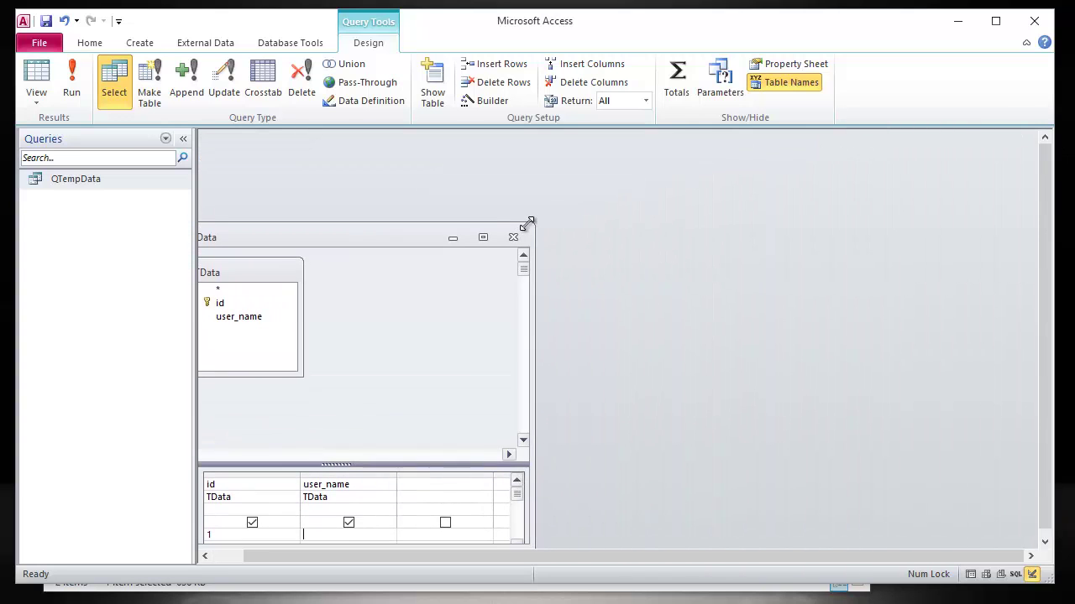
{"action": "left_click_drag", "start_coordinate": [383, 244], "coordinate": [432, 210]}
- Open the RTempData report to check the filtered record, enlarging and moving its window, and close it
{"action": "left_click", "coordinate": [95, 143]}
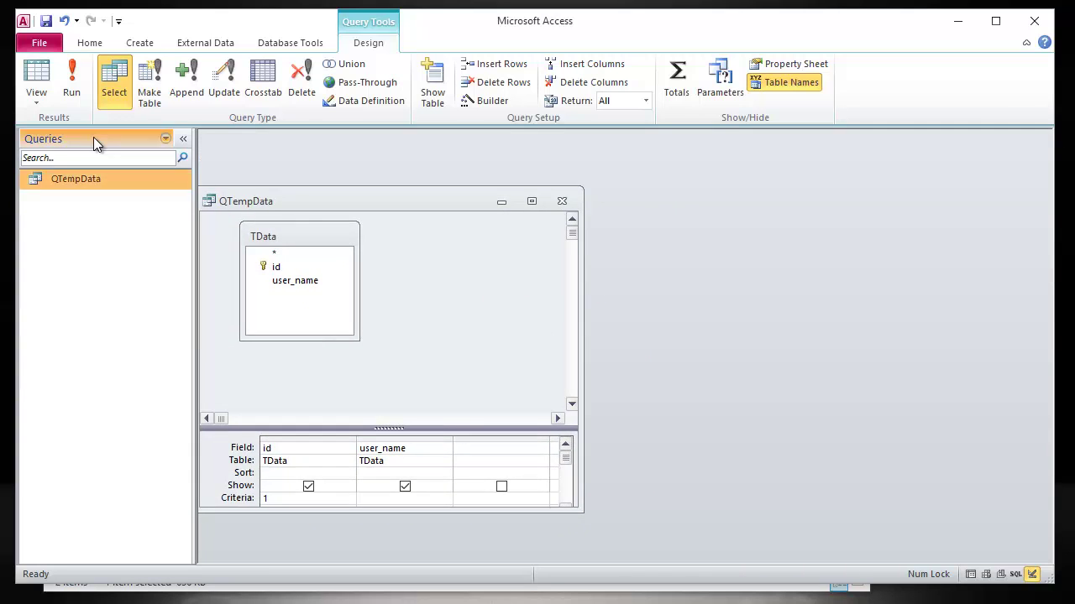
{"action": "left_click", "coordinate": [95, 141]}
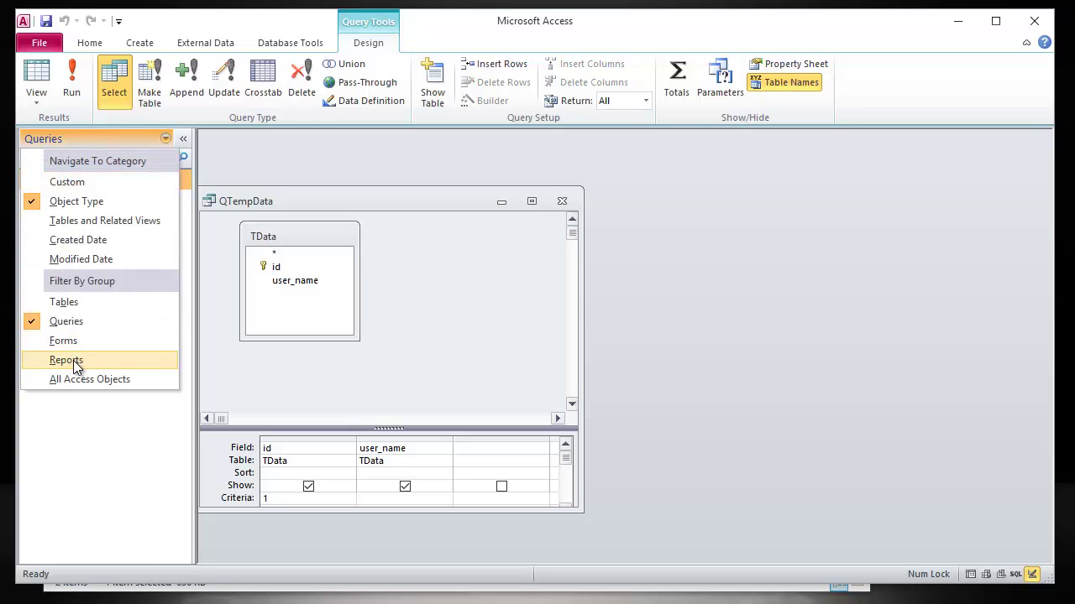
{"action": "left_click", "coordinate": [73, 361]}
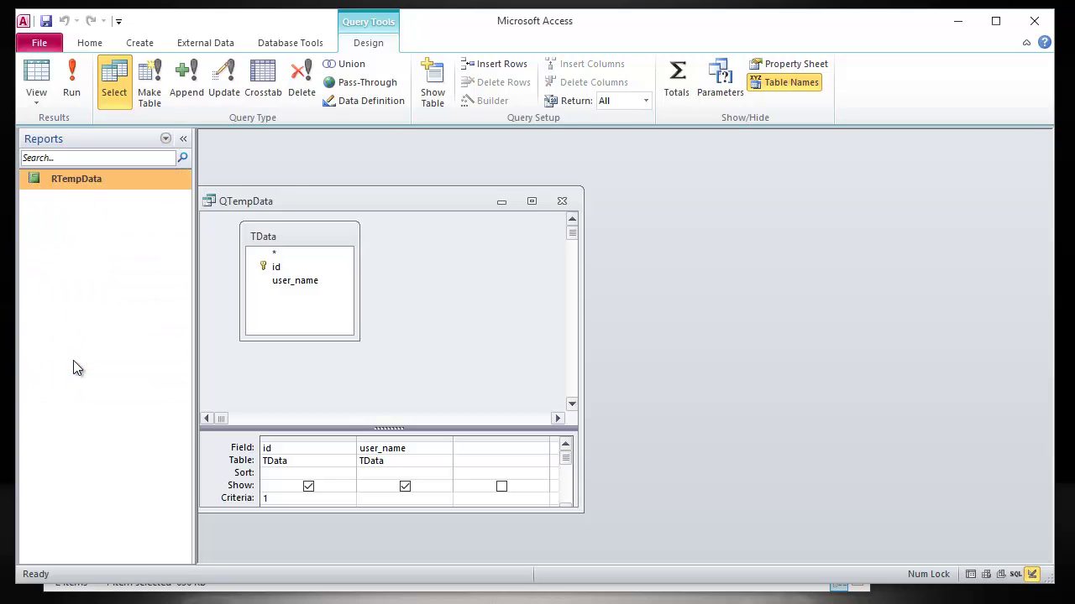
{"action": "double_click", "coordinate": [75, 180]}
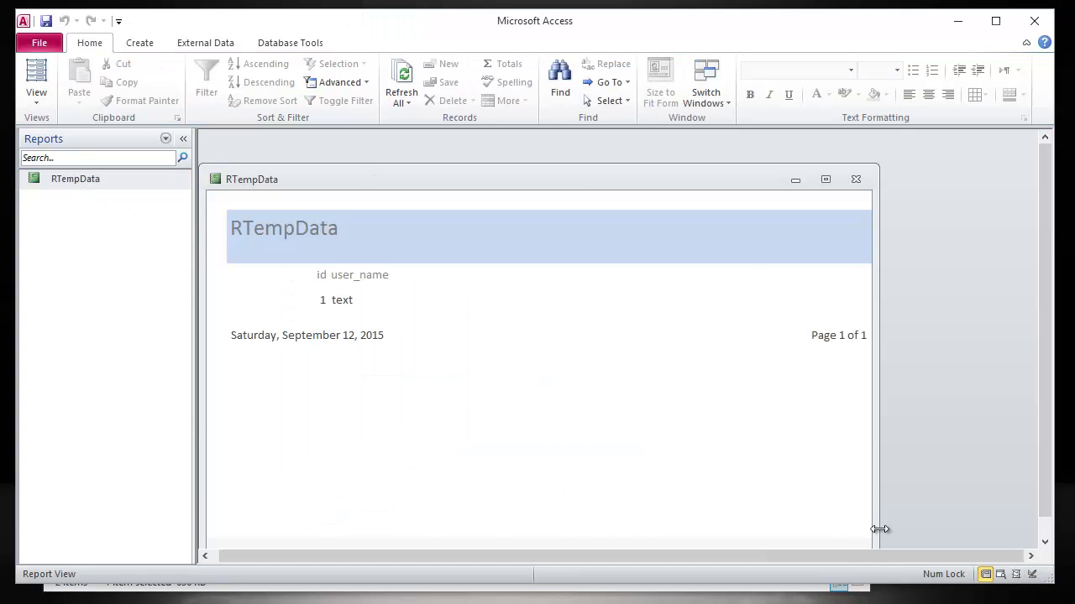
{"action": "left_click_drag", "start_coordinate": [878, 164], "coordinate": [1006, 252]}
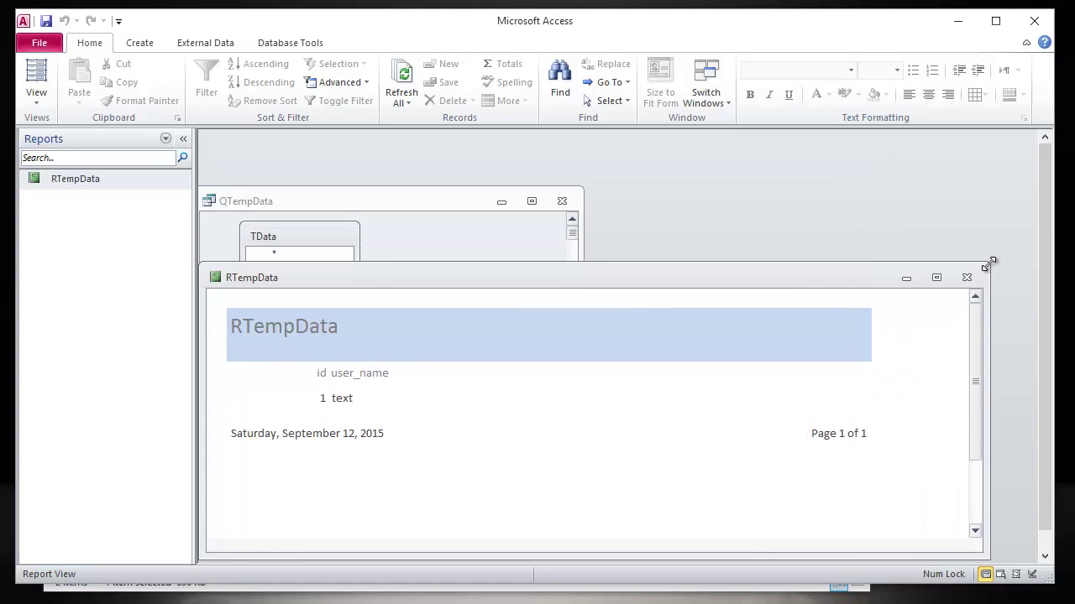
{"action": "left_click_drag", "start_coordinate": [662, 267], "coordinate": [684, 172]}
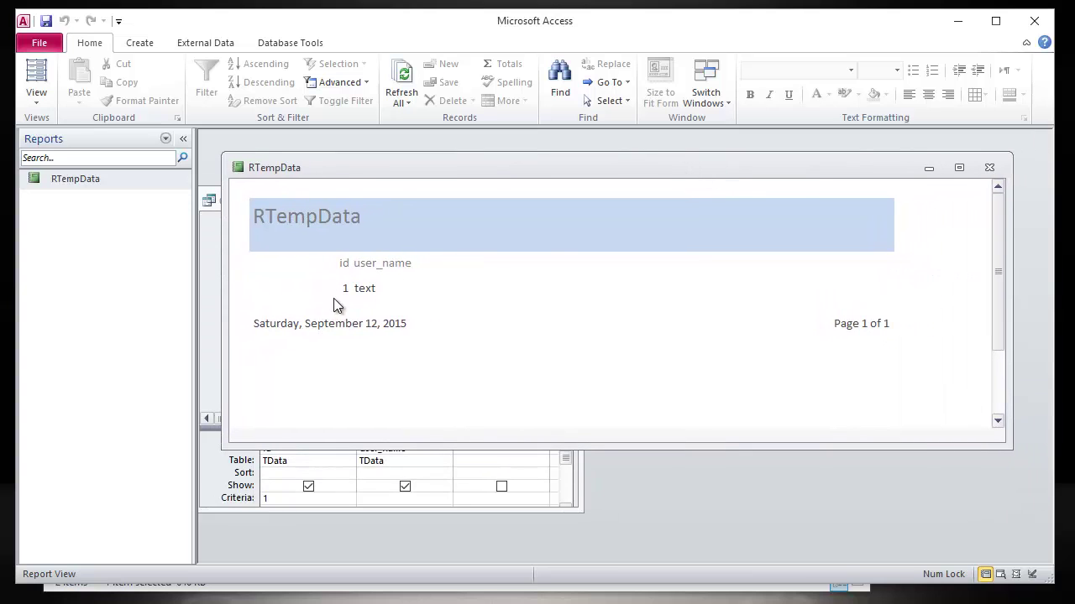
{"action": "left_click", "coordinate": [988, 169]}
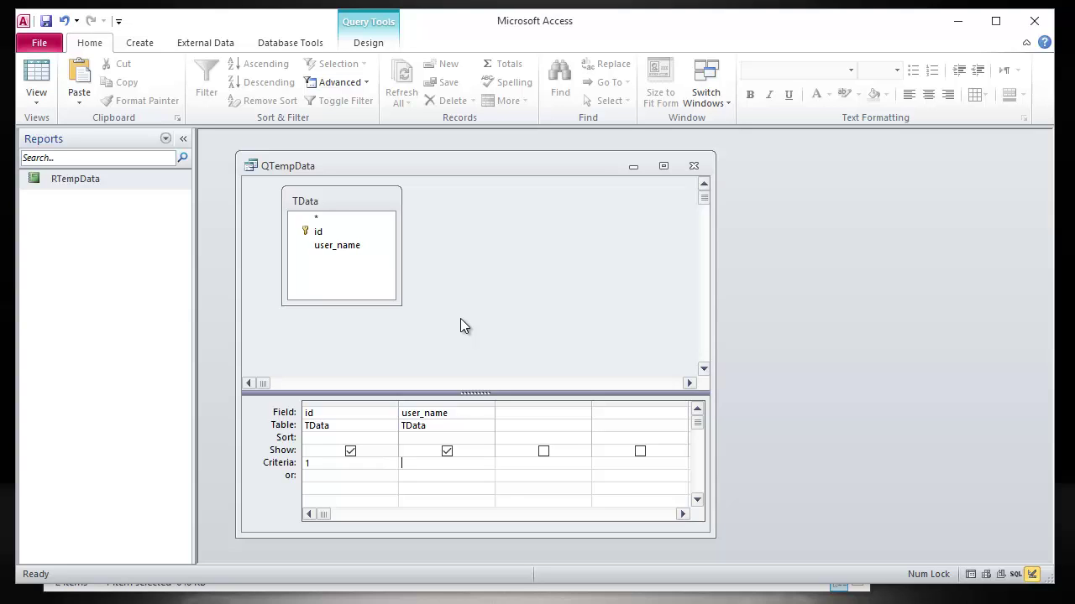
- Replace the id field's criterion in QTempData with the parameter prompt [Please Enter Id Number]
{"action": "double_click", "coordinate": [325, 464]}
{"action": "key", "text": "BackSpace"}
{"action": "type", "text": "[P"}
{"action": "key", "text": "BackSpace"}
{"action": "key", "text": "BackSpace"}
{"action": "type", "text": "[Pleas"}
{"action": "key", "text": "BackSpace"}
{"action": "key", "text": "BackSpace"}
{"action": "key", "text": "BackSpace"}
{"action": "type", "text": "ease Enter Id Number]"}
{"action": "key", "text": "Tab"}
- Test the RTempData report with id number 2 as the parameter value, and close the report
{"action": "double_click", "coordinate": [93, 182]}
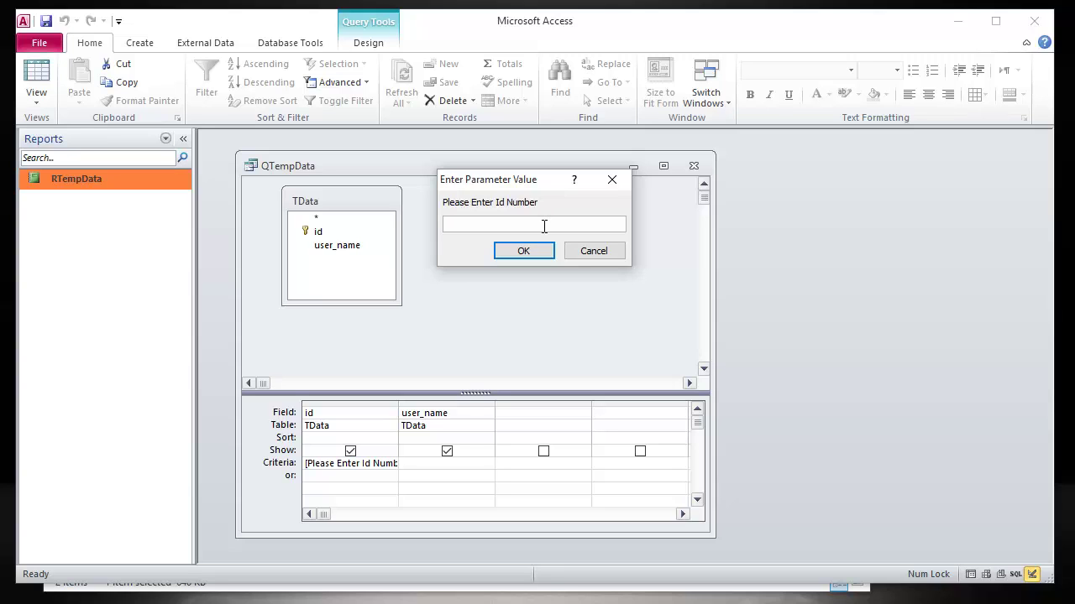
{"action": "type", "text": "2"}
{"action": "left_click", "coordinate": [520, 251]}
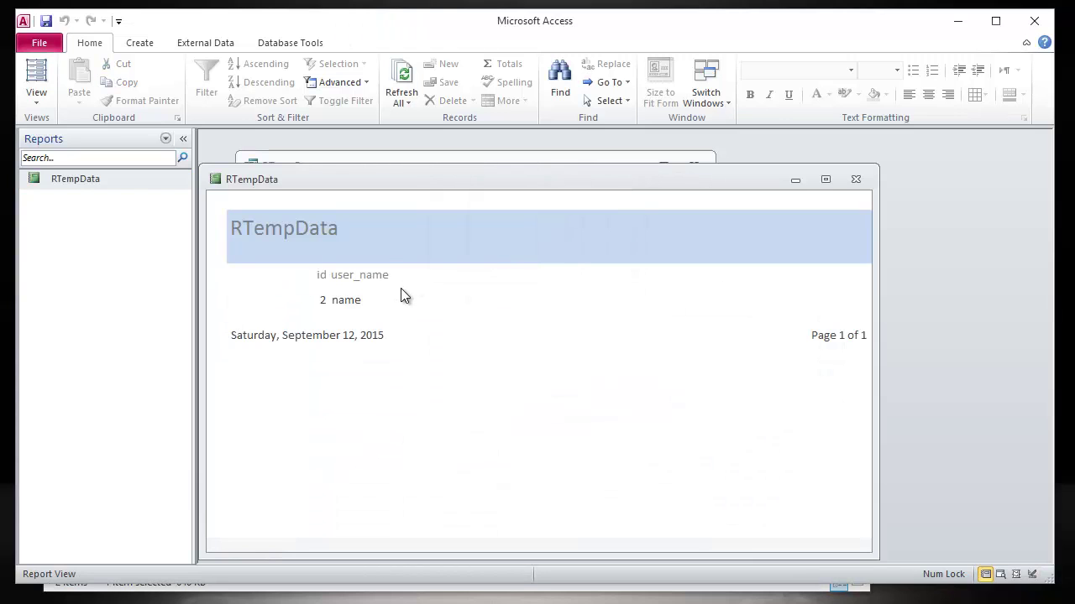
{"action": "left_click", "coordinate": [856, 179]}
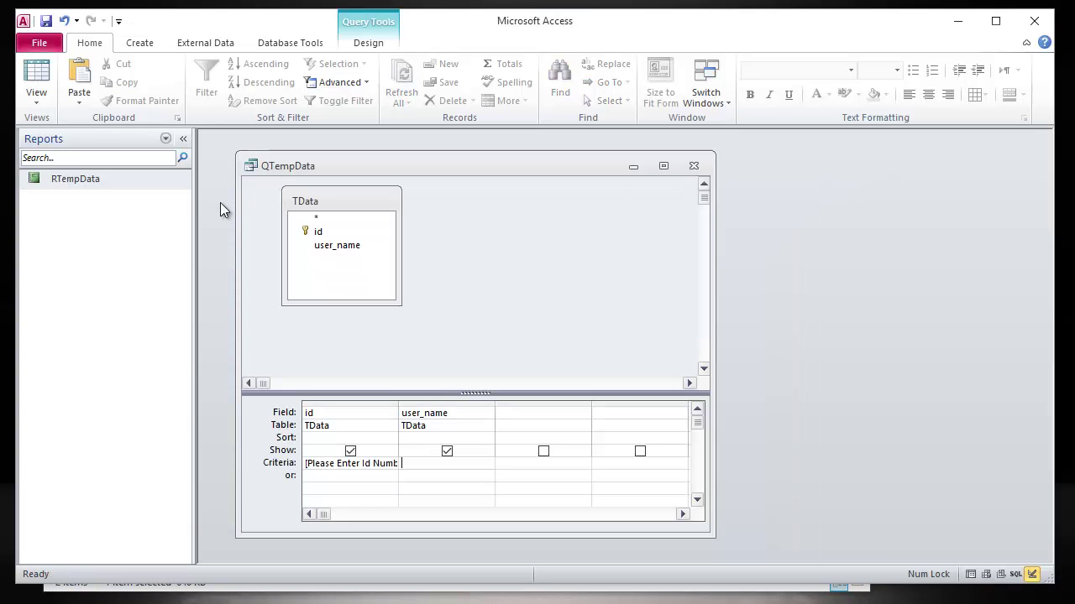
- Open the RTempData report again with id number 3 as the parameter value
{"action": "double_click", "coordinate": [89, 182]}
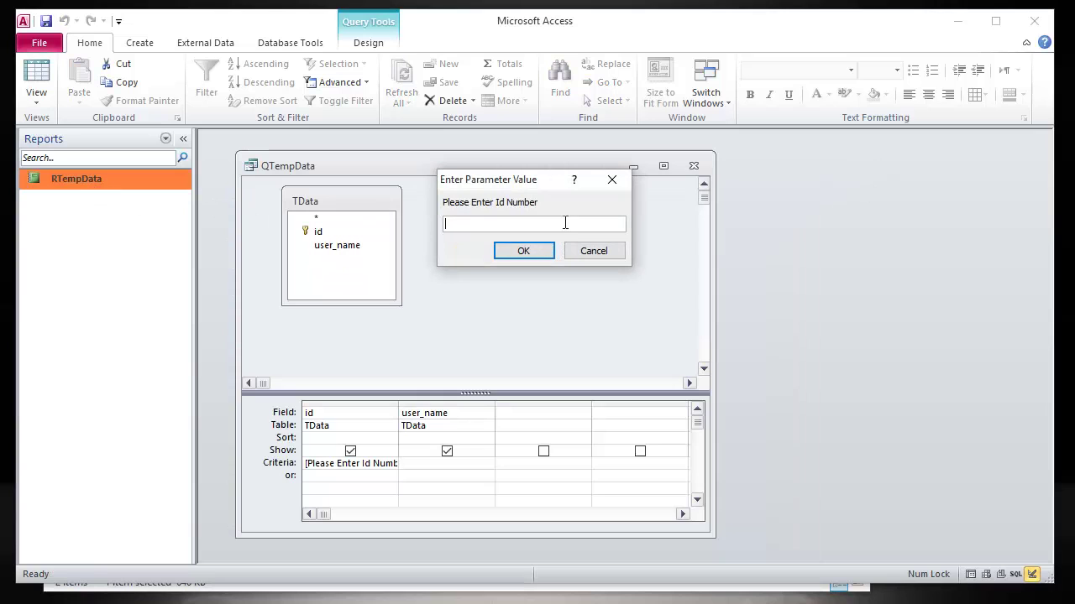
{"action": "type", "text": "3"}
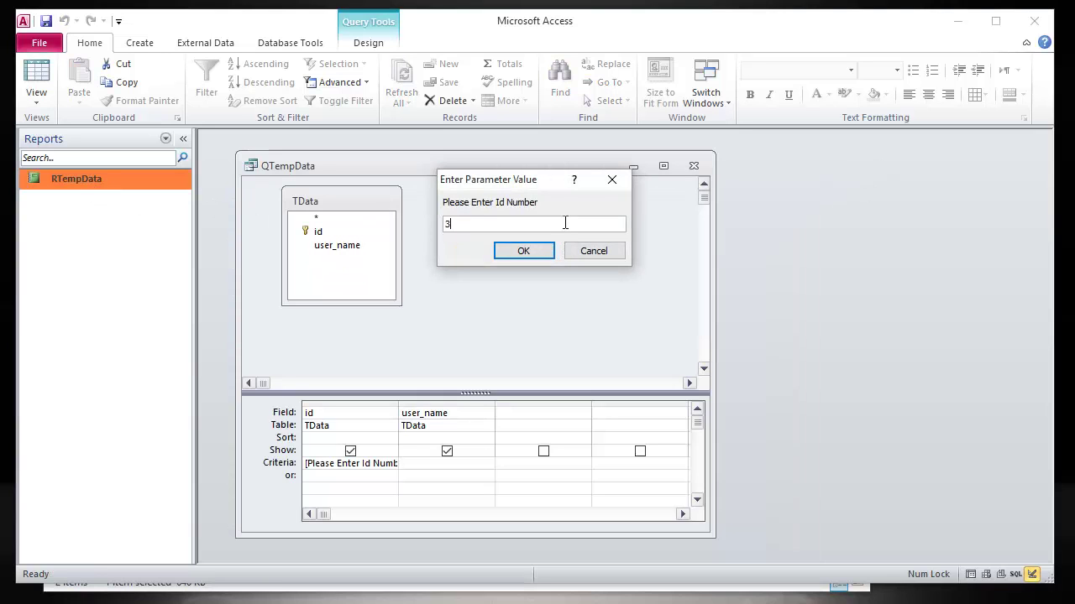
{"action": "left_click", "coordinate": [523, 252]}
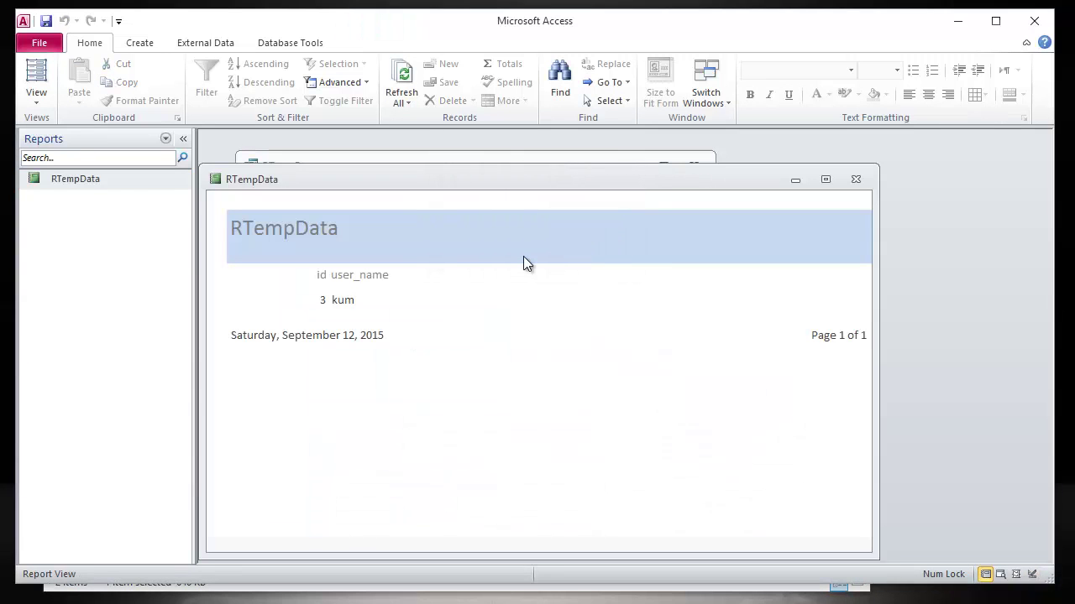